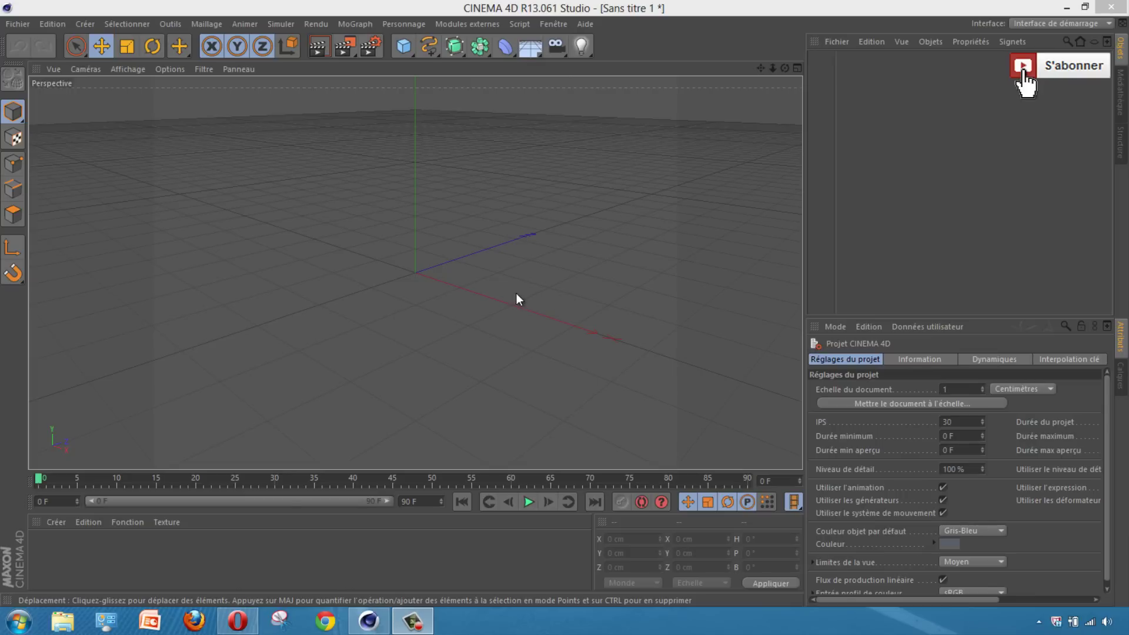
# - Search Google Images in Opera for 'fond d'écran' and browse the results
pyautogui.click(238, 538)
pyautogui.moveTo(236, 620)
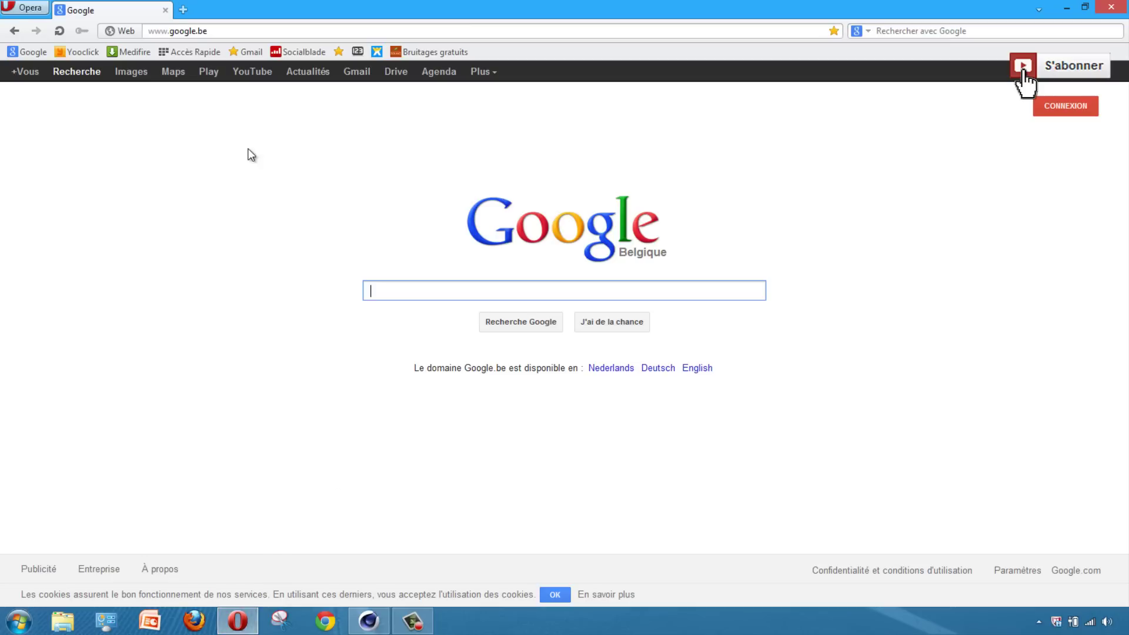
pyautogui.click(138, 75)
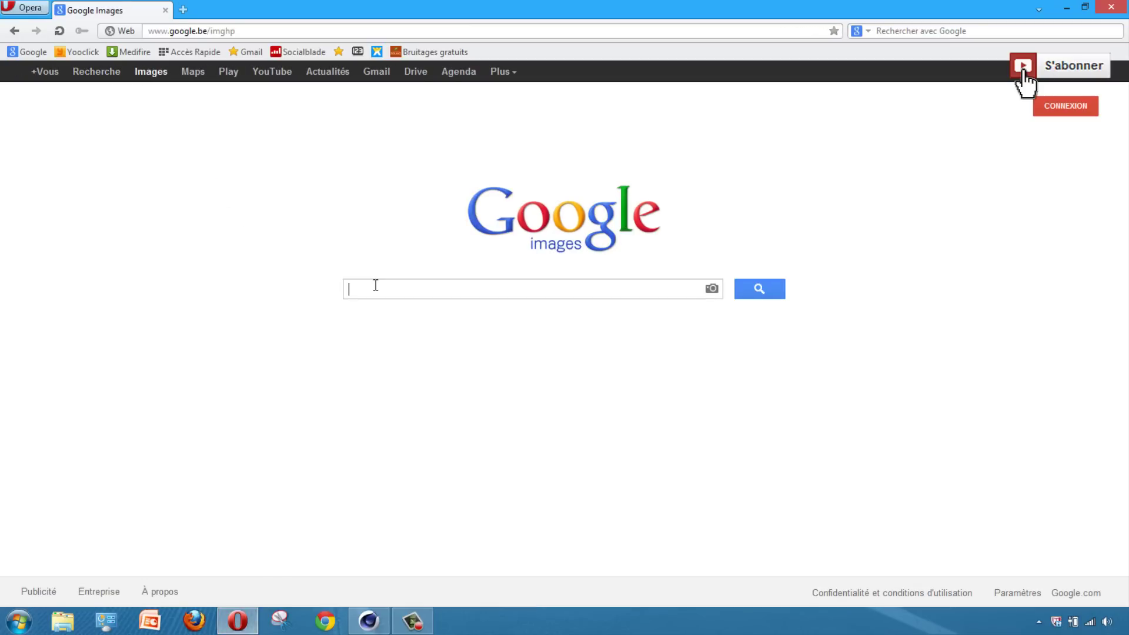
pyautogui.write('fond')
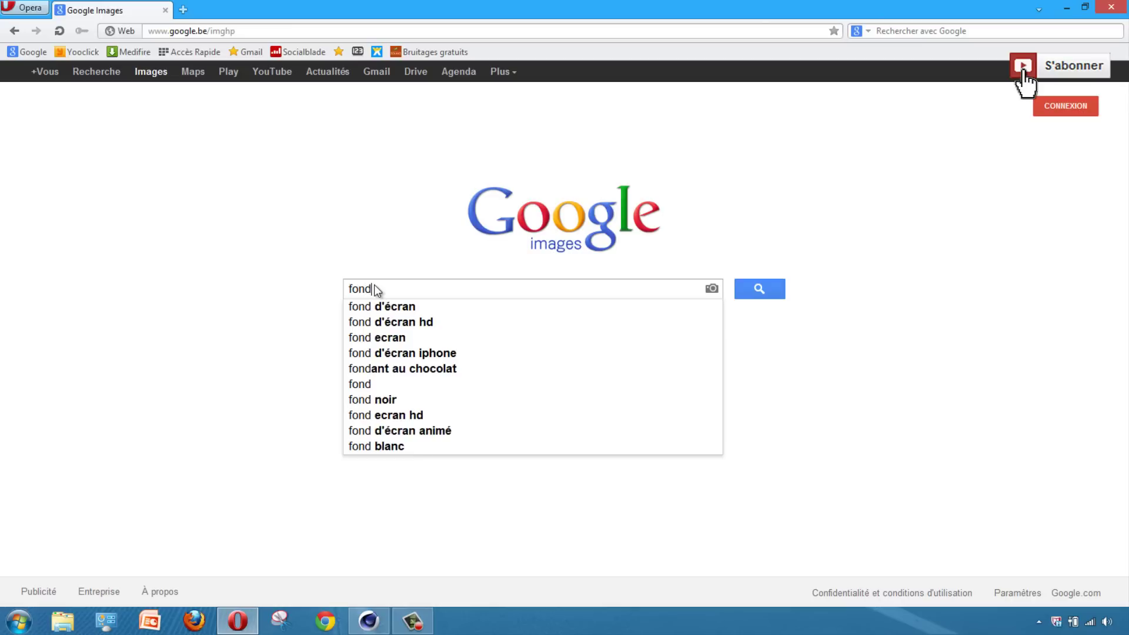
pyautogui.write(" d'écran")
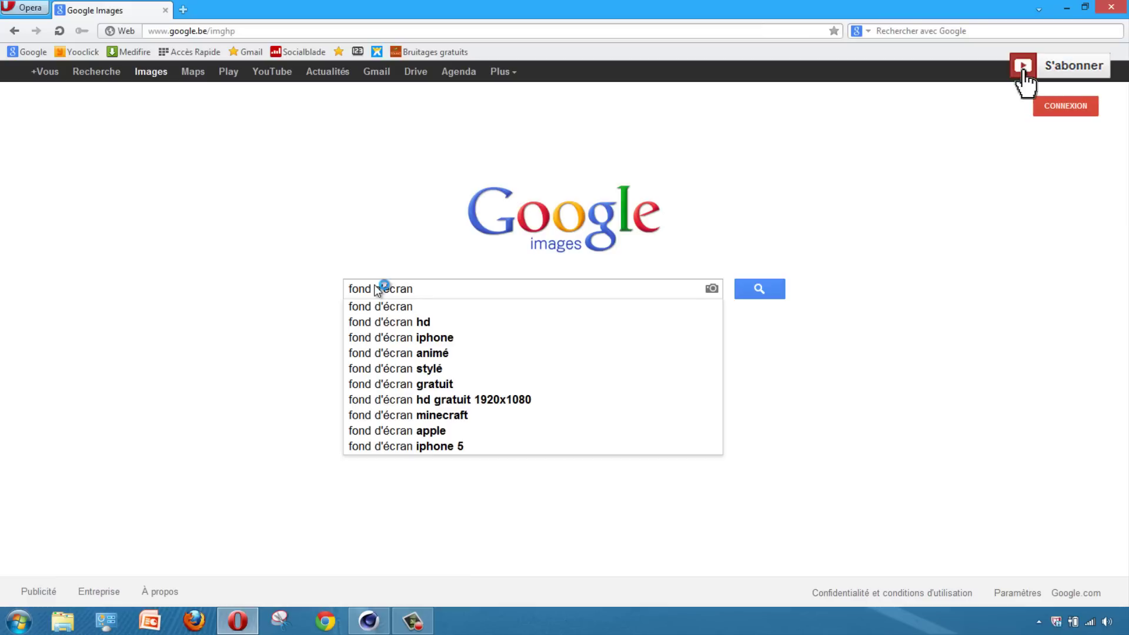
pyautogui.press('Return')
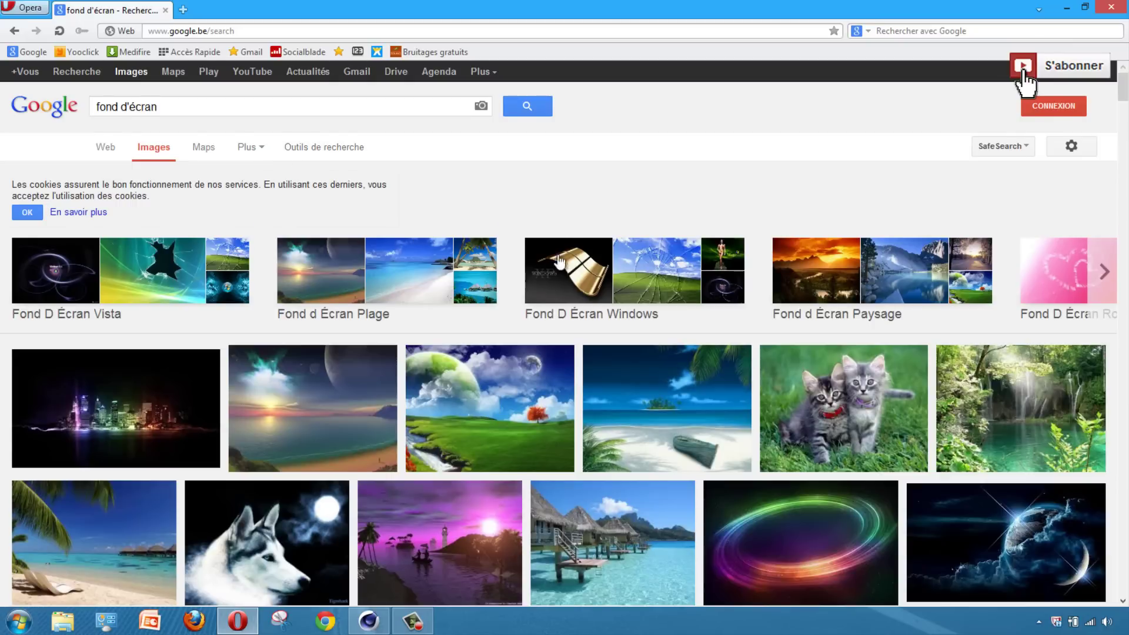
pyautogui.scroll(-3, 558, 261)
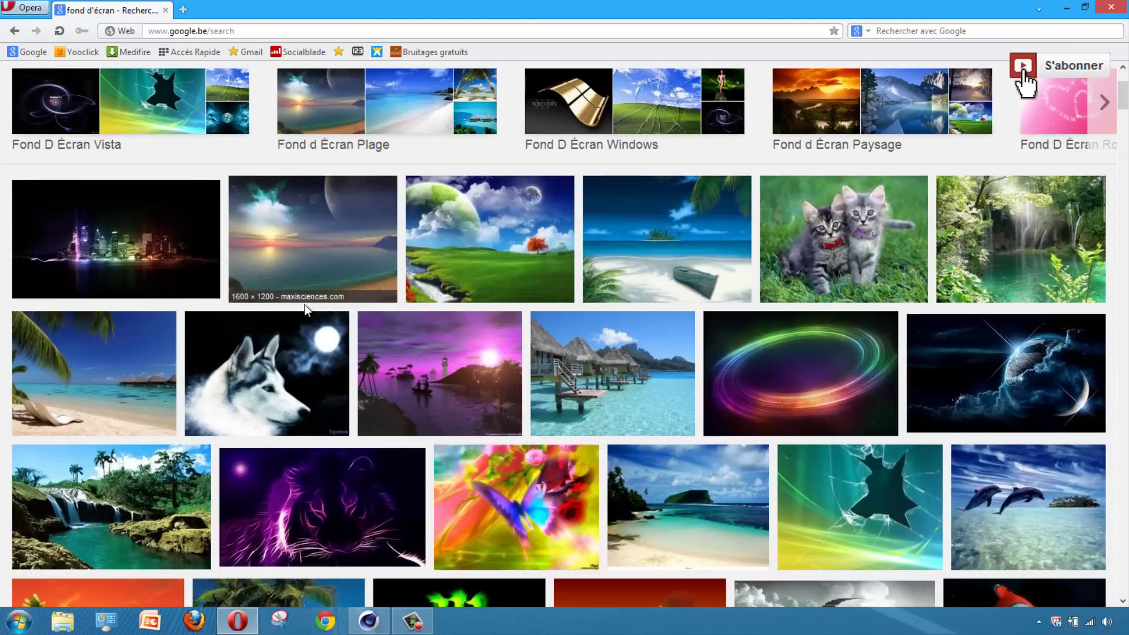
pyautogui.scroll(-3, 509, 378)
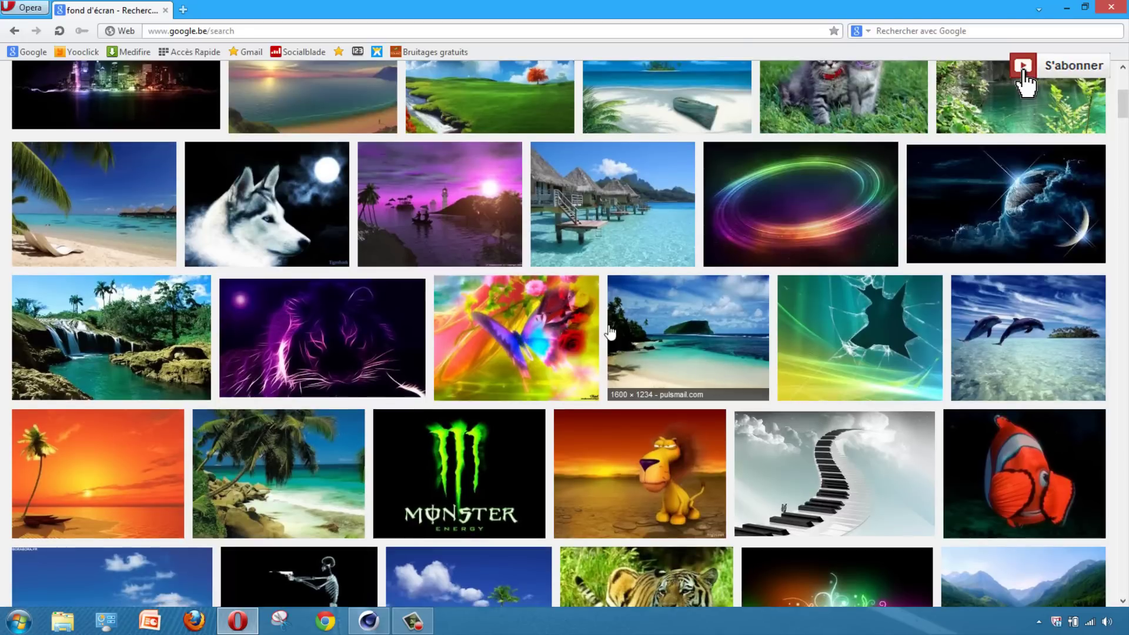
pyautogui.scroll(2, 610, 332)
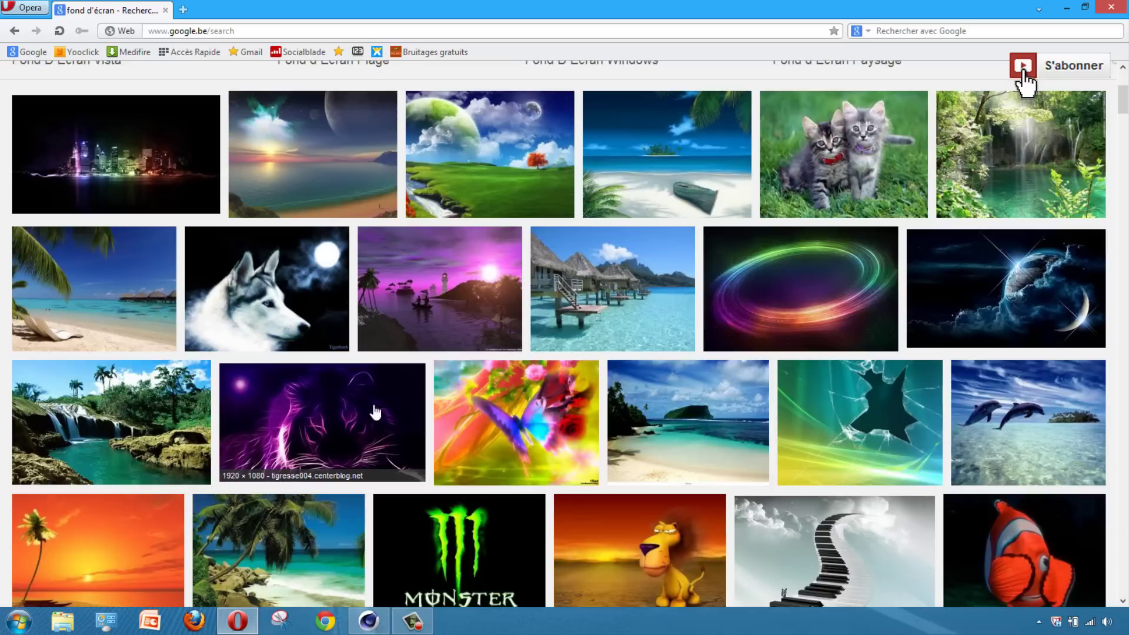
pyautogui.scroll(3, 319, 426)
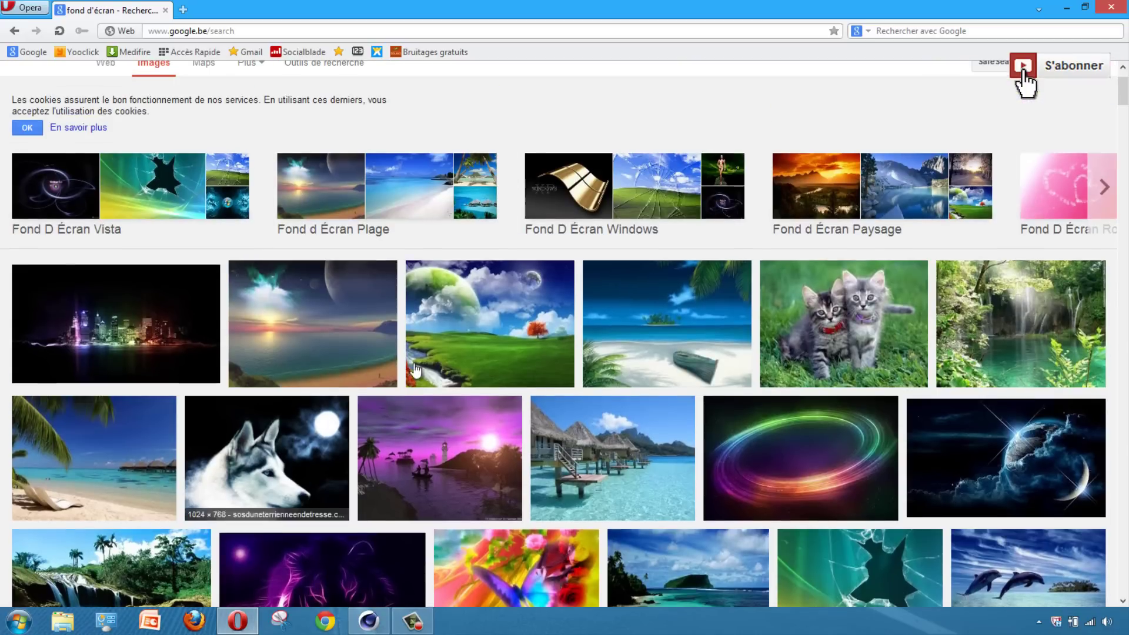
# - Save the original red-tree landscape wallpaper to the desktop and return to Cinema 4D
pyautogui.click(501, 317)
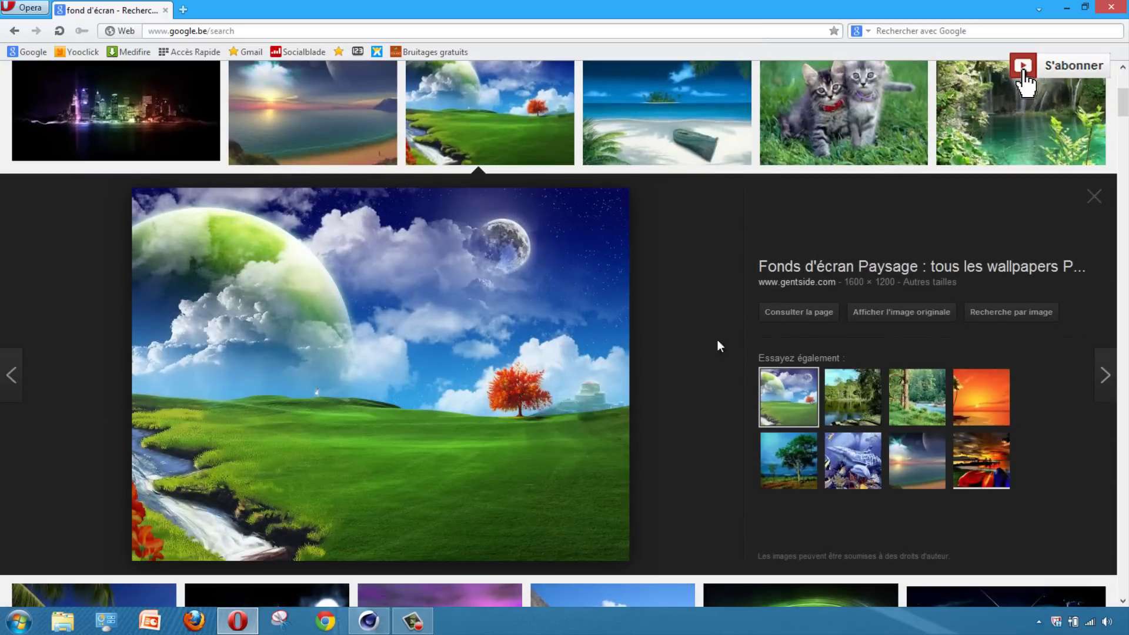
pyautogui.click(917, 314)
pyautogui.click(1085, 7)
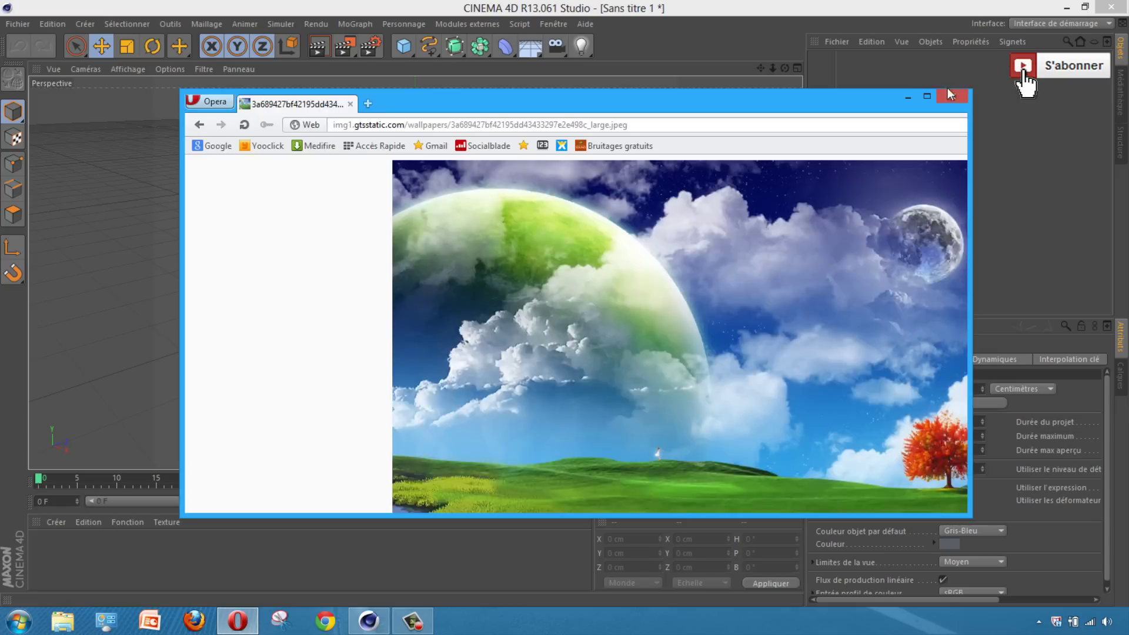
pyautogui.click(1070, 7)
pyautogui.moveTo(602, 339); pyautogui.dragTo(1055, 282)
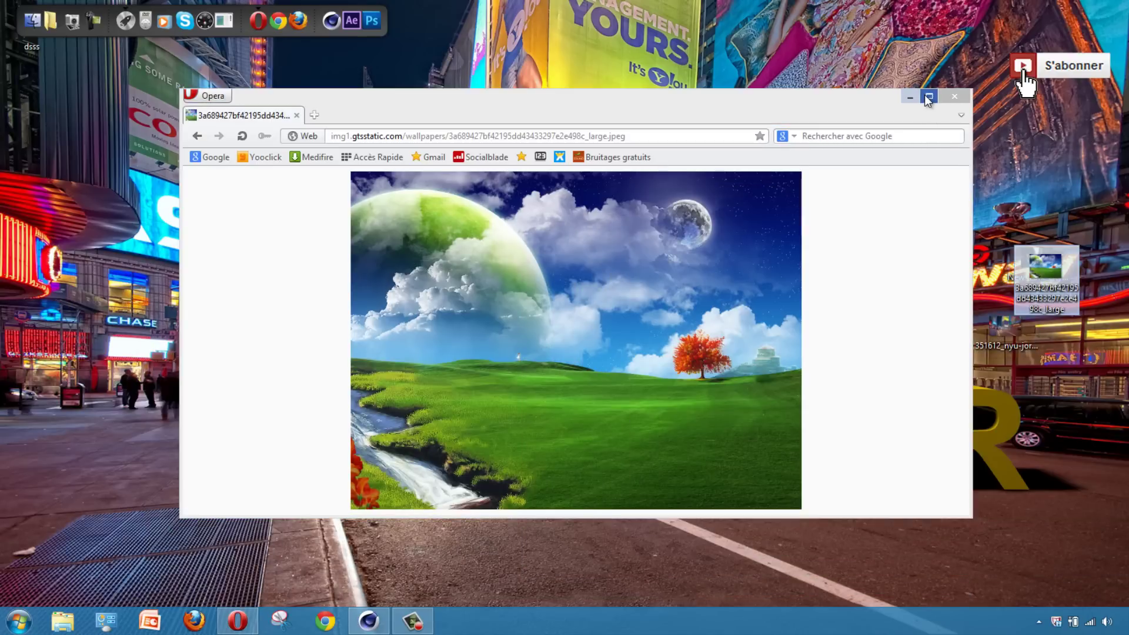
pyautogui.click(364, 622)
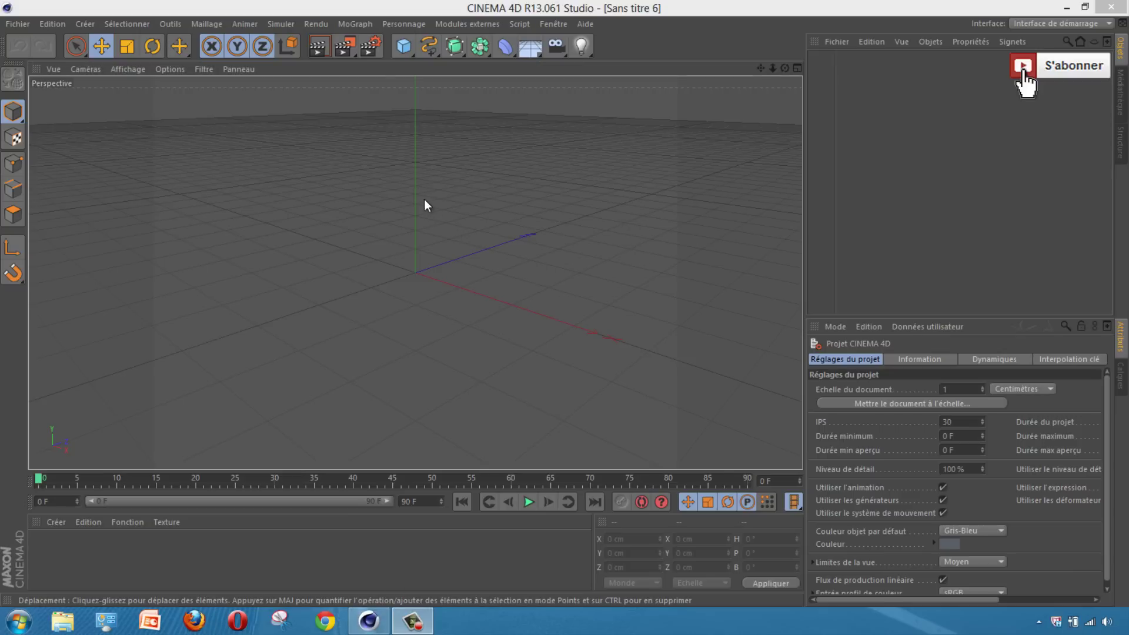
# - Set the render output size to 1920 by 1080
pyautogui.click(370, 45)
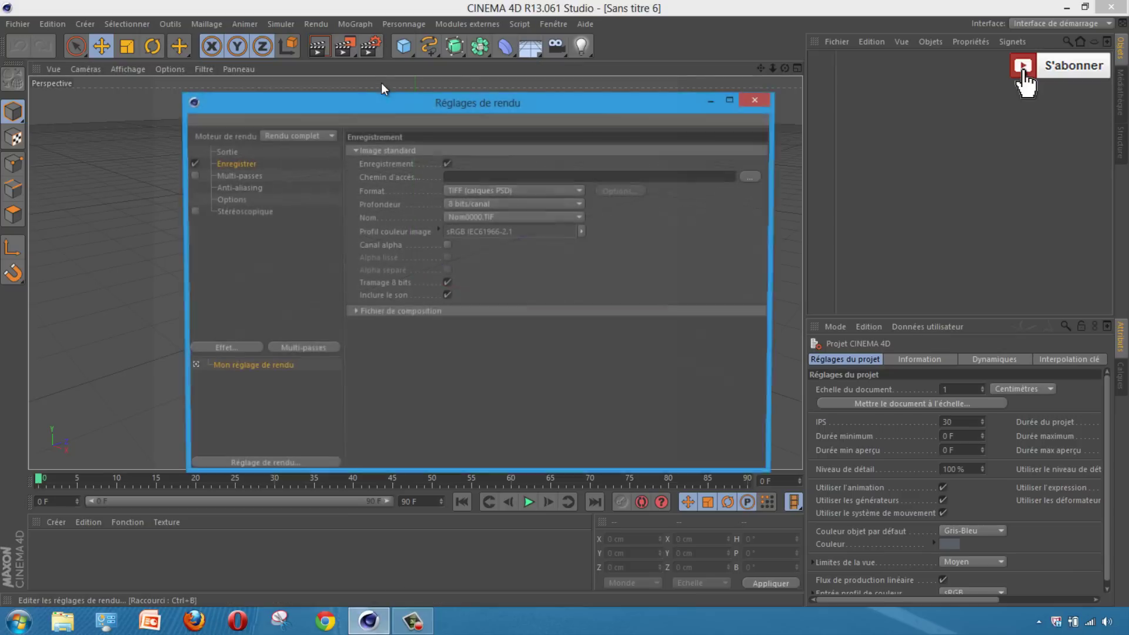
pyautogui.click(225, 152)
pyautogui.doubleClick(492, 164)
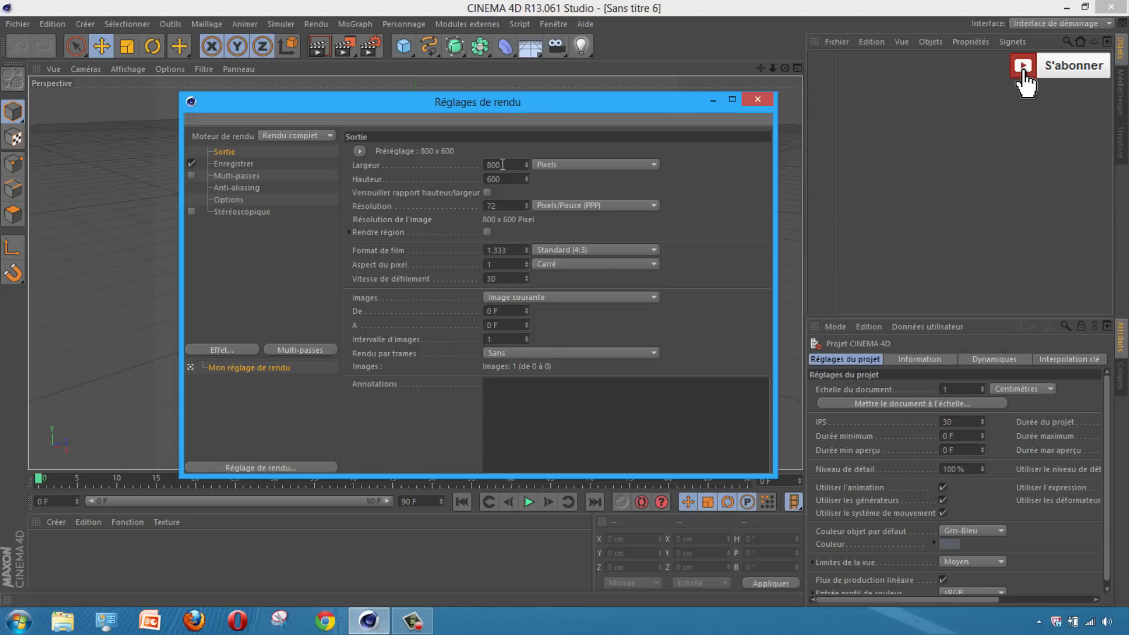
pyautogui.write('1920')
pyautogui.press('Tab')
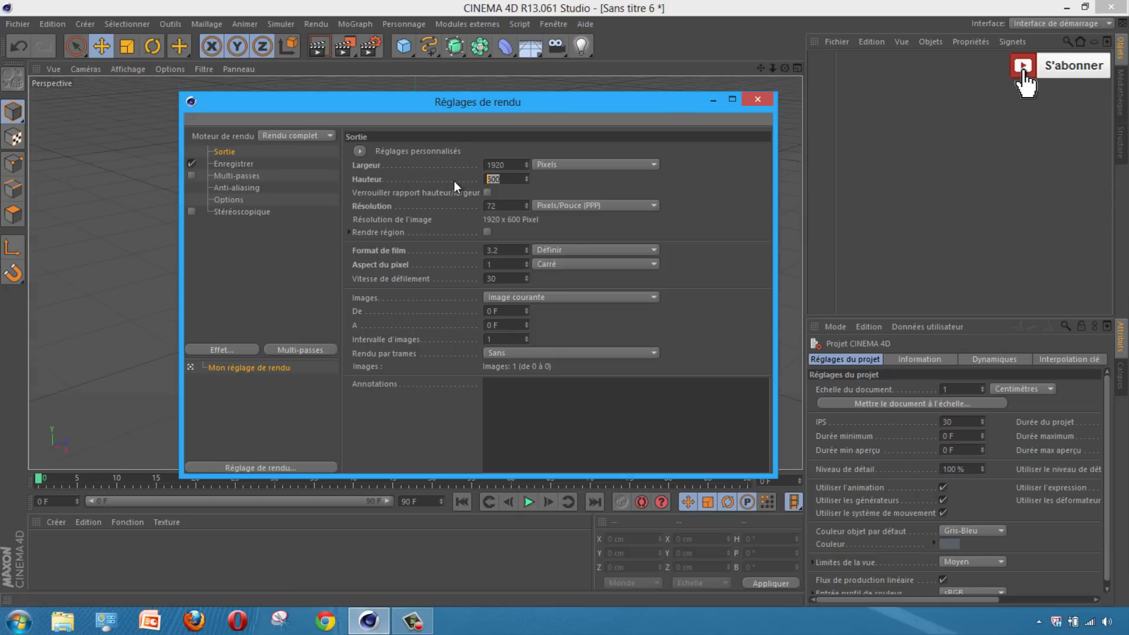
pyautogui.write('1080')
# - Set the render save path to a desktop file named 'fond d'écran tuto'
pyautogui.click(241, 164)
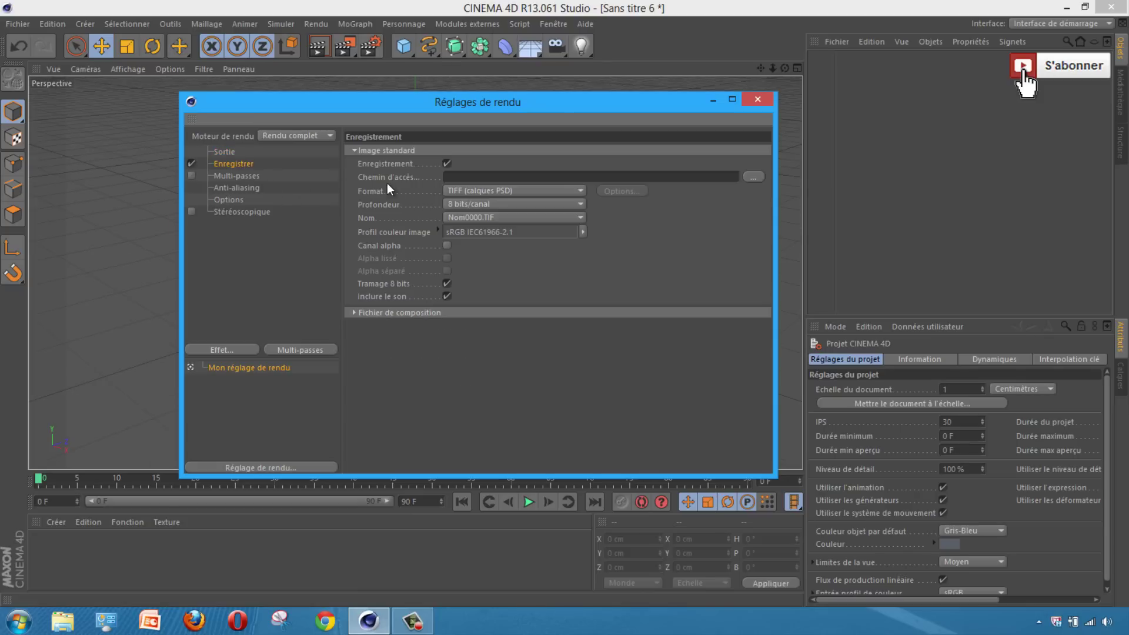
pyautogui.click(753, 177)
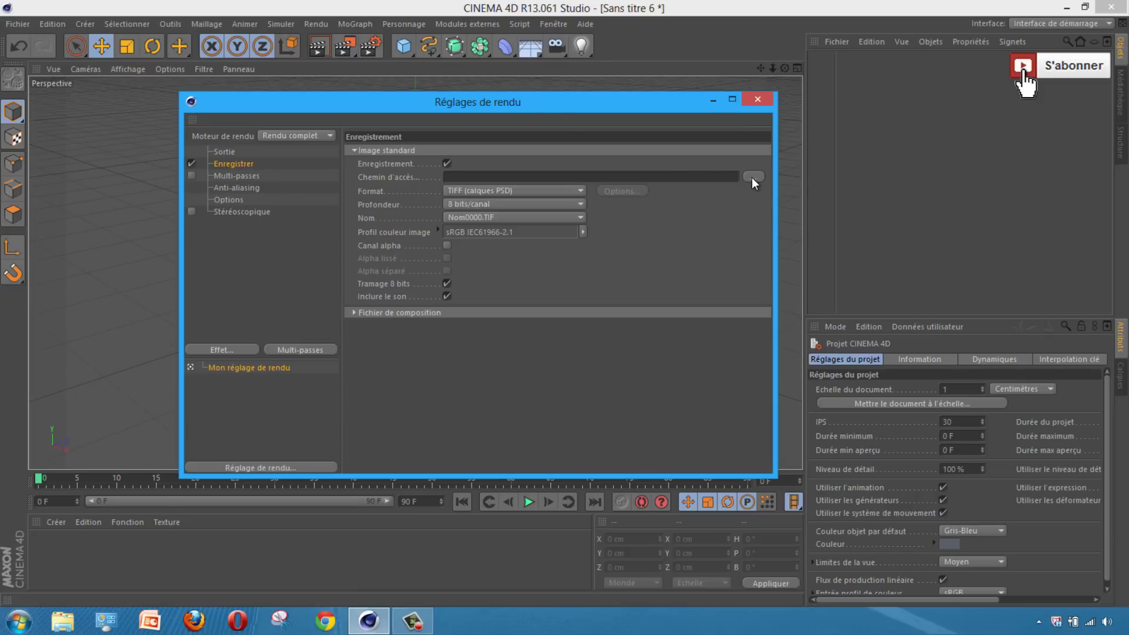
pyautogui.click(248, 211)
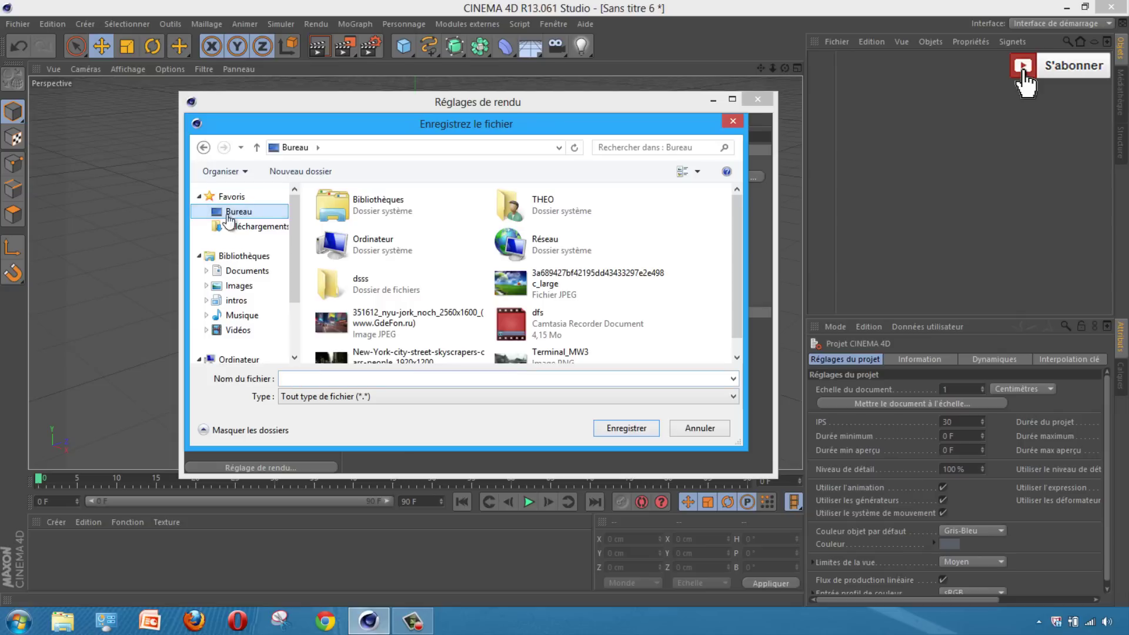
pyautogui.click(311, 379)
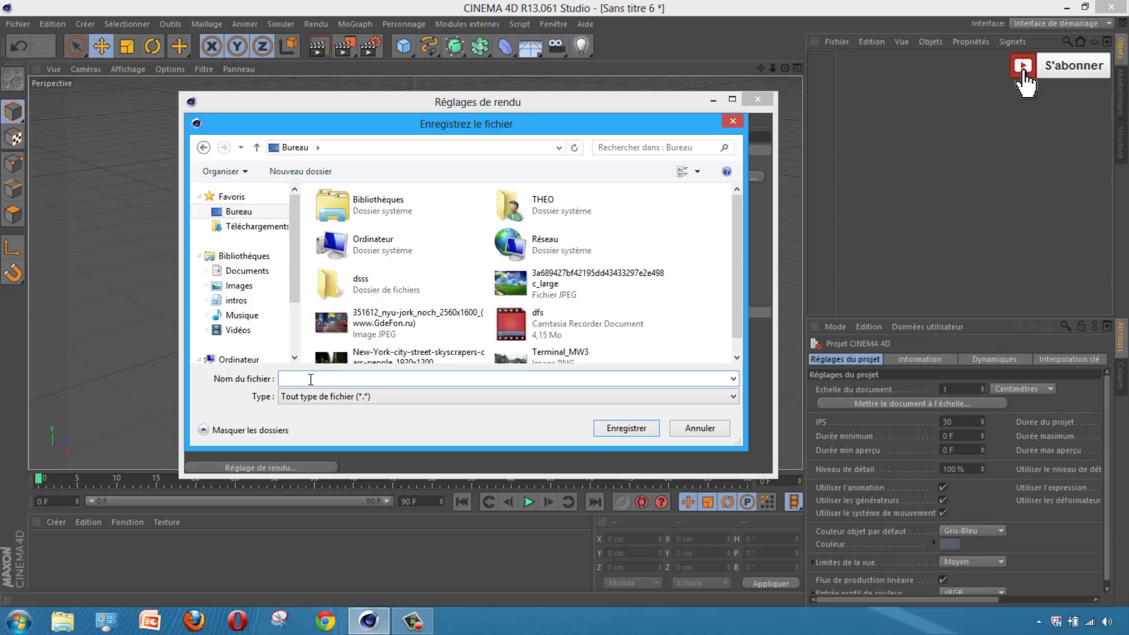
pyautogui.write("fond d'éc")
pyautogui.write('ran tuto')
pyautogui.click(619, 428)
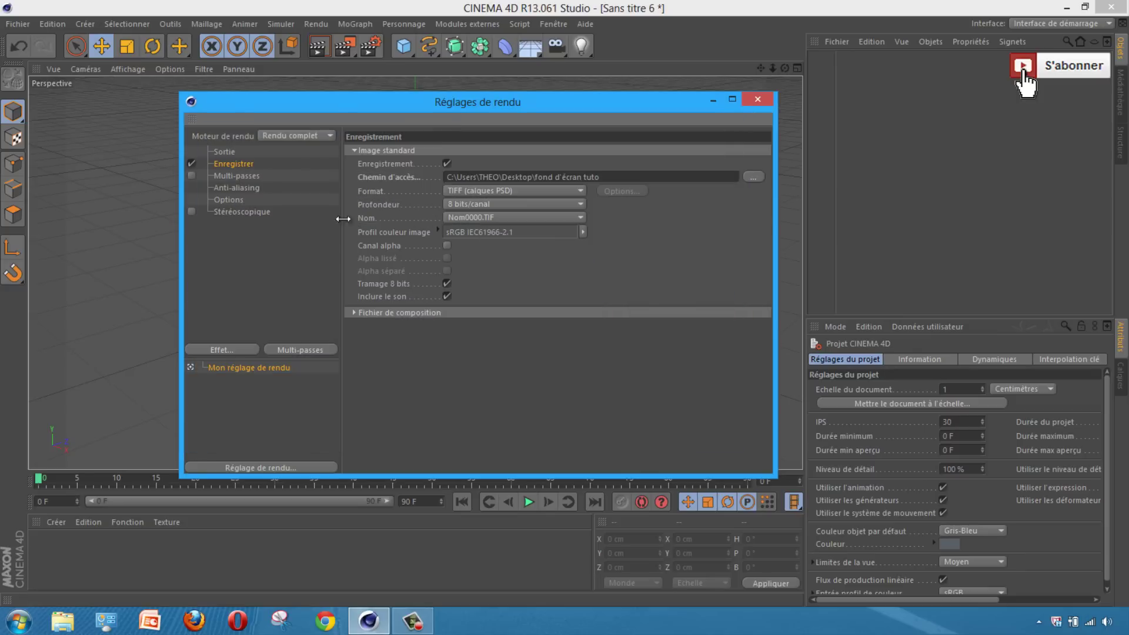
# - Change the saved render format to PNG
pyautogui.click(509, 190)
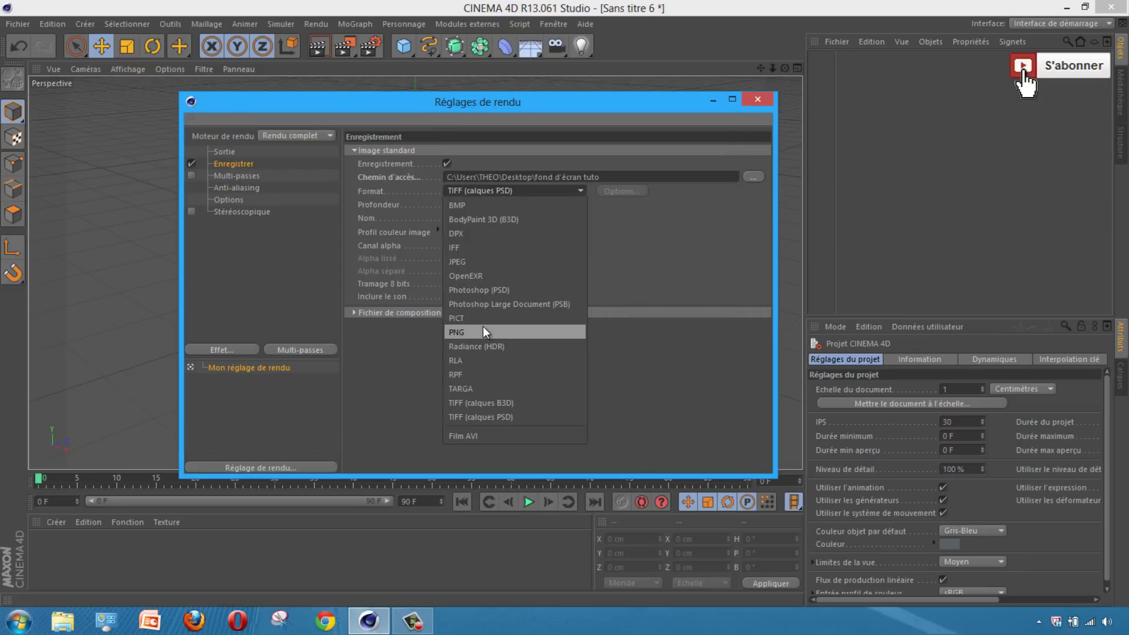
pyautogui.click(482, 326)
pyautogui.click(232, 175)
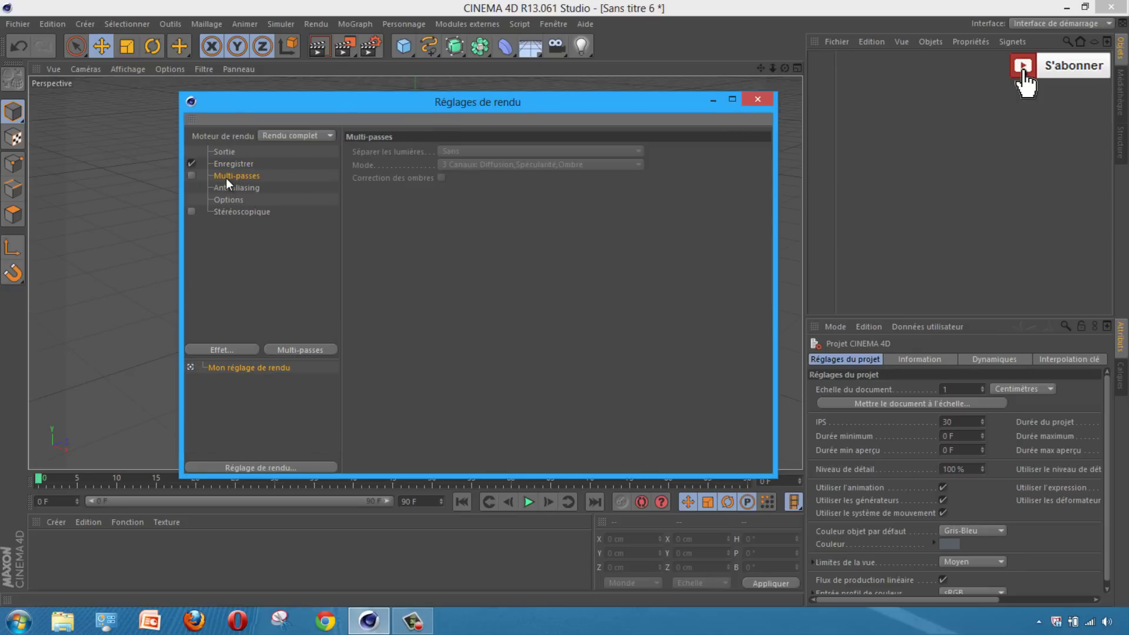
# - Set anti-aliasing to Au mieux with a 16x16 maximum level and close Render Settings
pyautogui.click(246, 188)
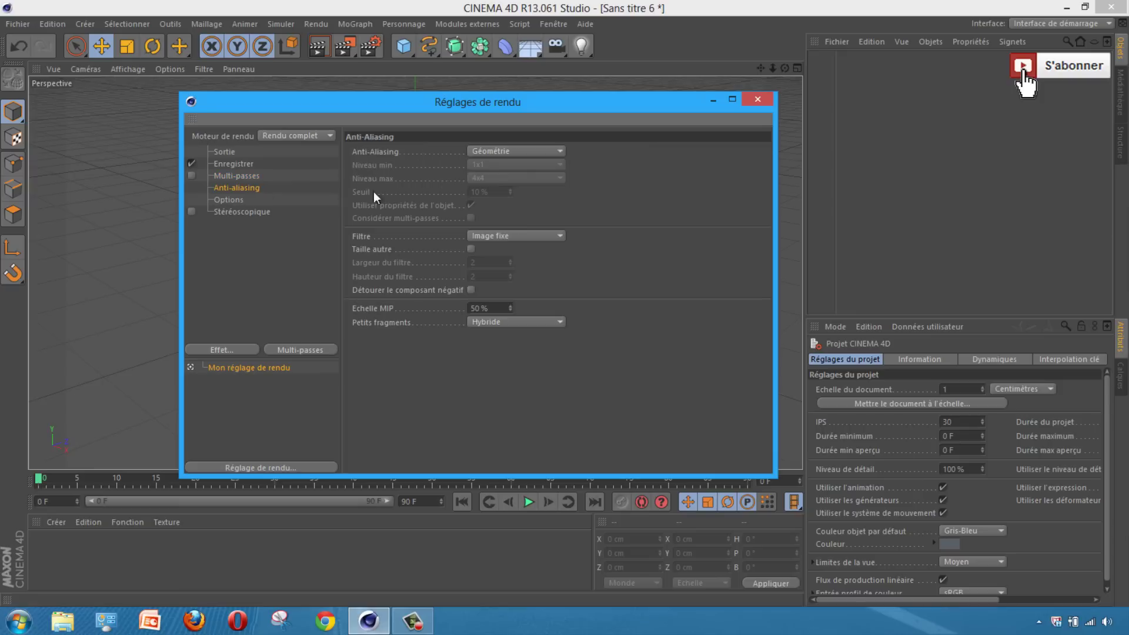
pyautogui.click(504, 151)
pyautogui.click(500, 191)
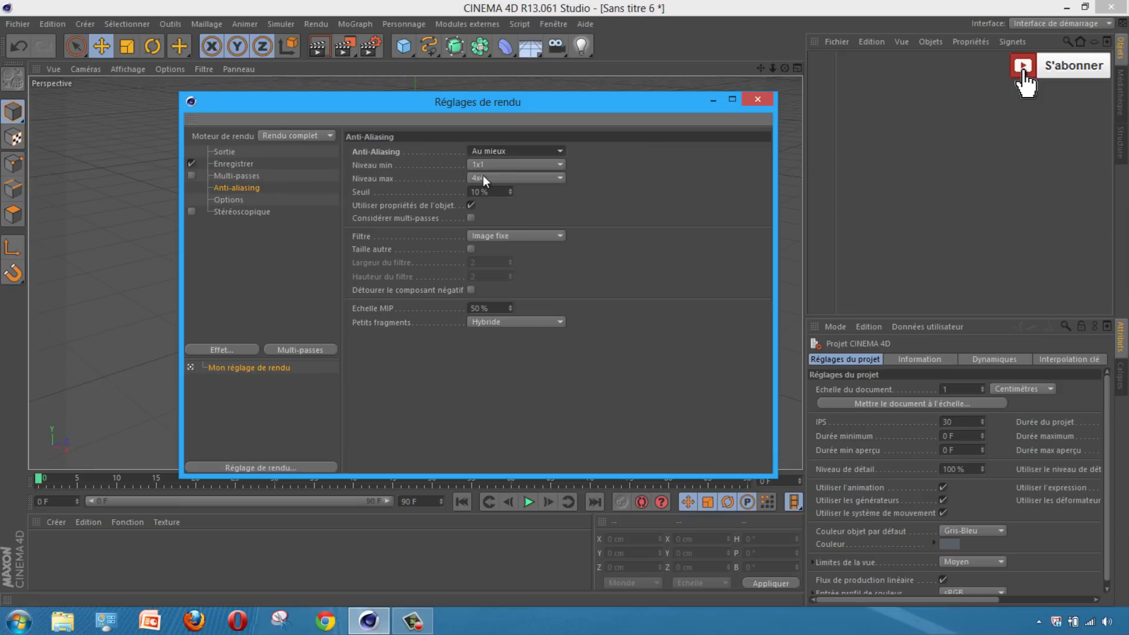
pyautogui.click(503, 179)
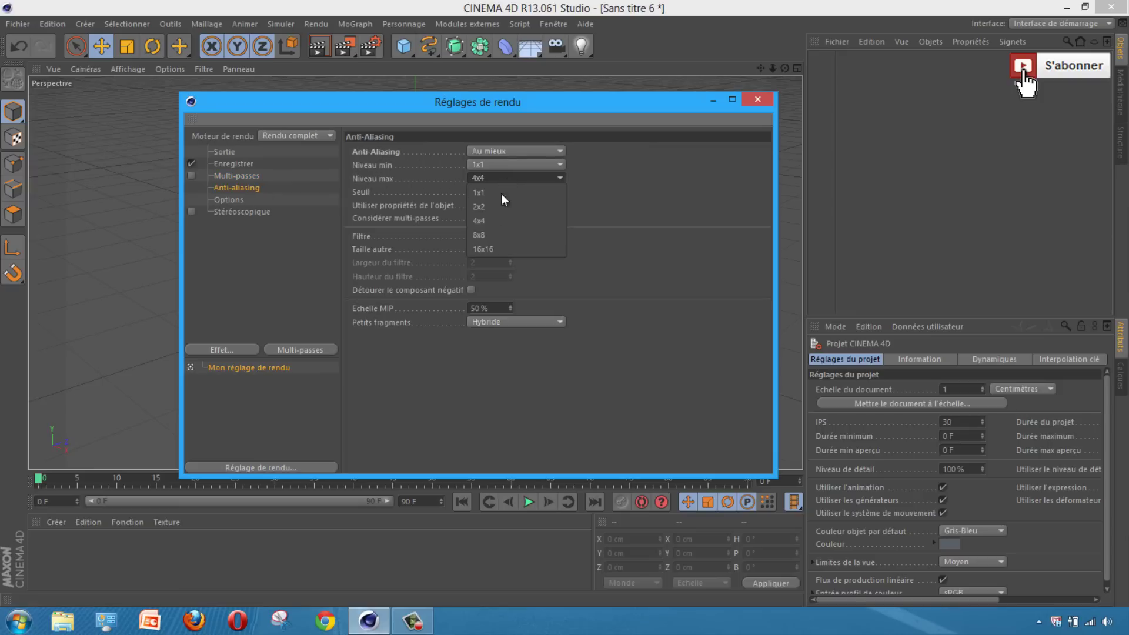
pyautogui.click(498, 249)
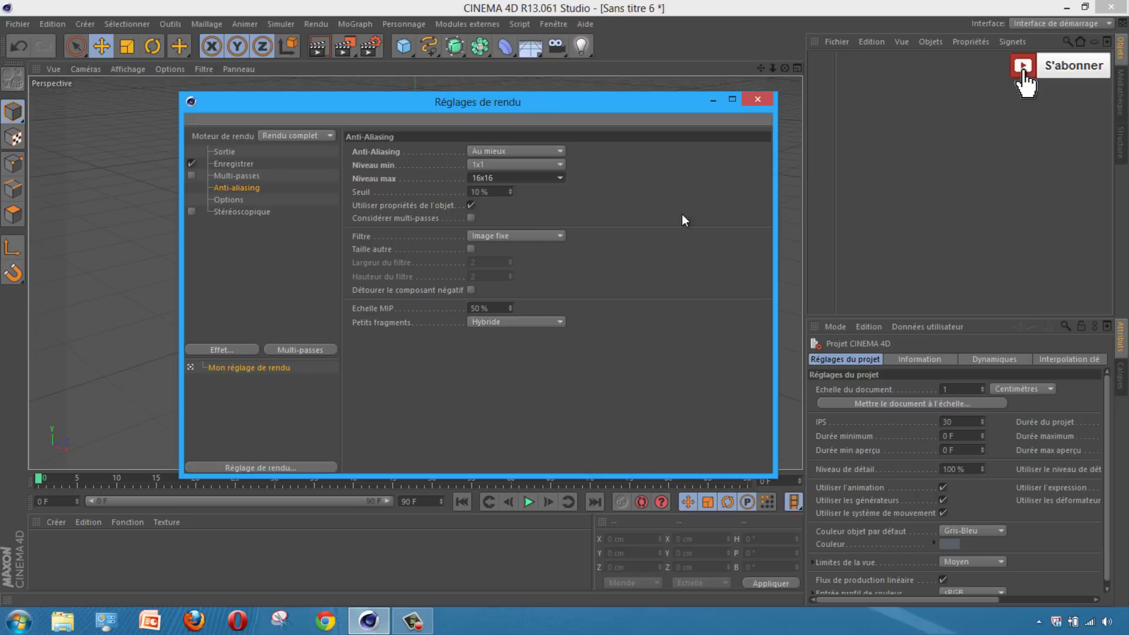
pyautogui.click(752, 100)
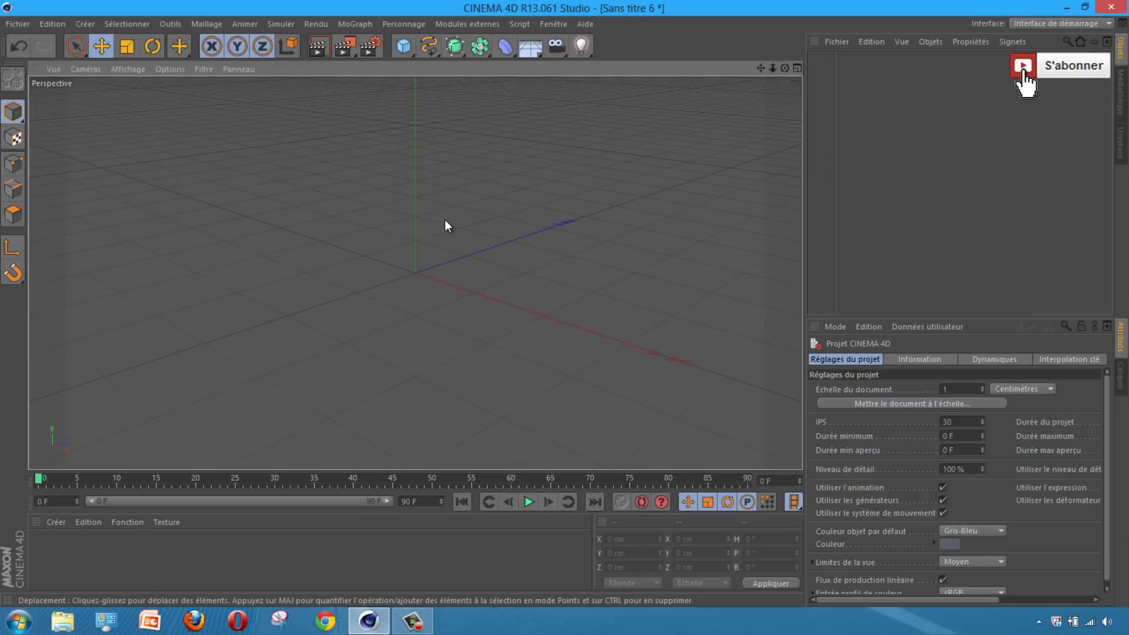
# - Start a new scene and add an Arrière plan background object
pyautogui.hotkey('shift', 'r')
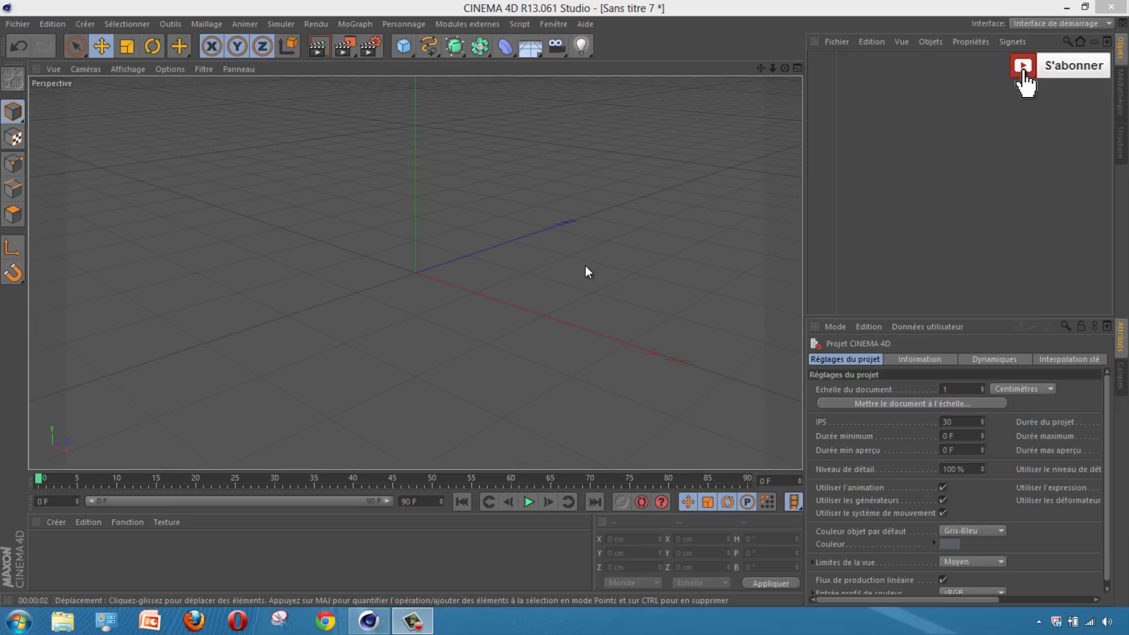
pyautogui.click(530, 46)
pyautogui.click(585, 176)
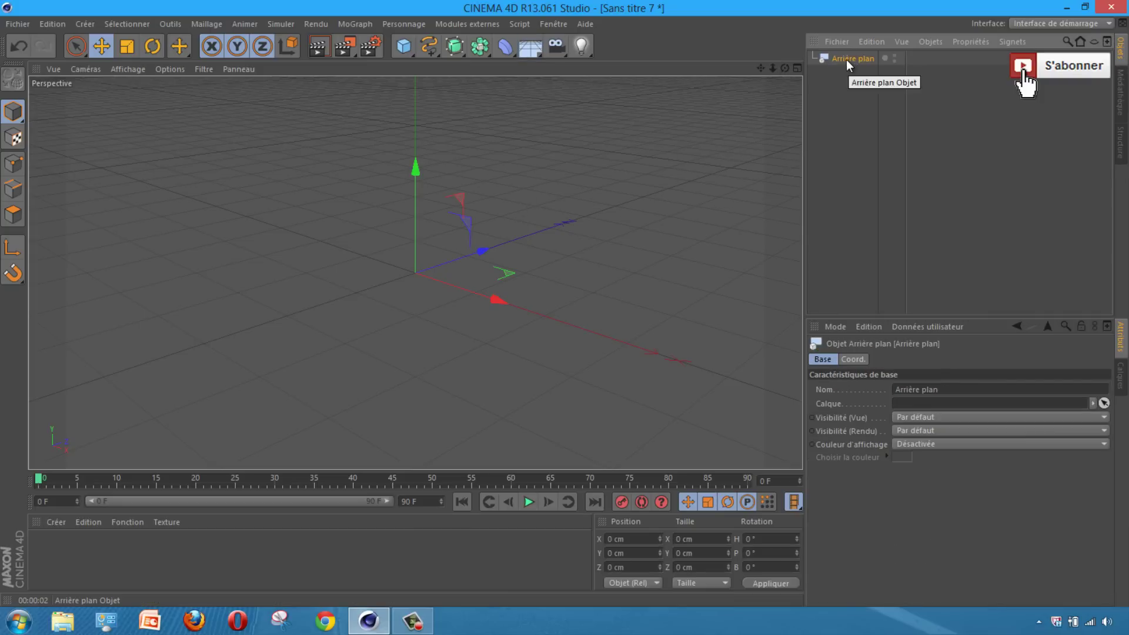
# - Create a material with the landscape JPEG as Couleur texture and apply it to the background
pyautogui.doubleClick(66, 553)
pyautogui.doubleClick(47, 541)
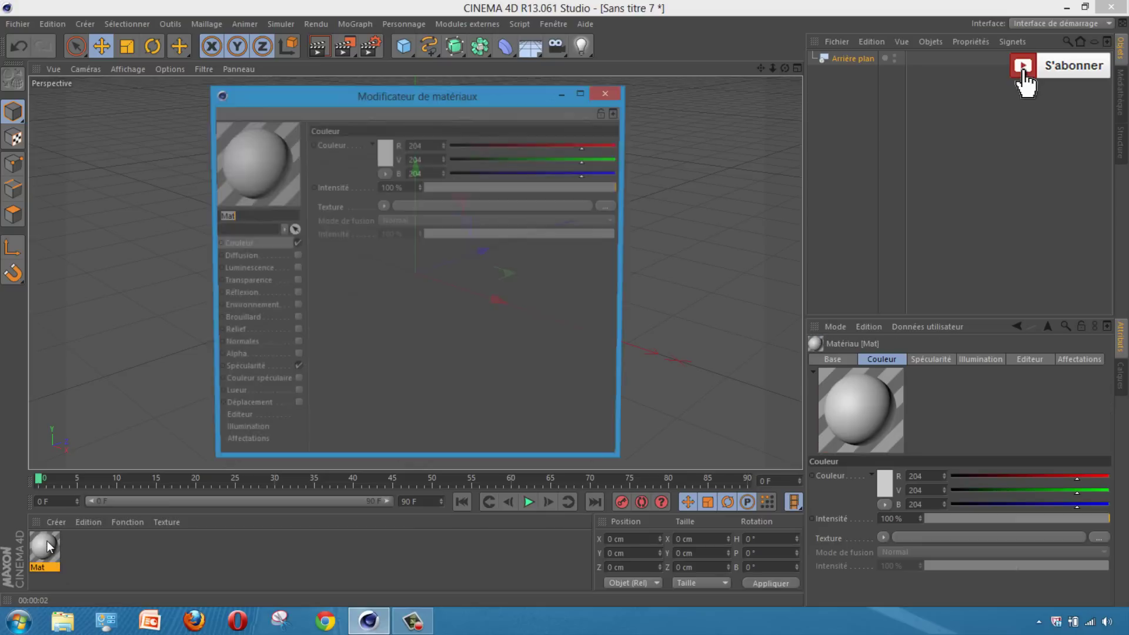
pyautogui.click(382, 206)
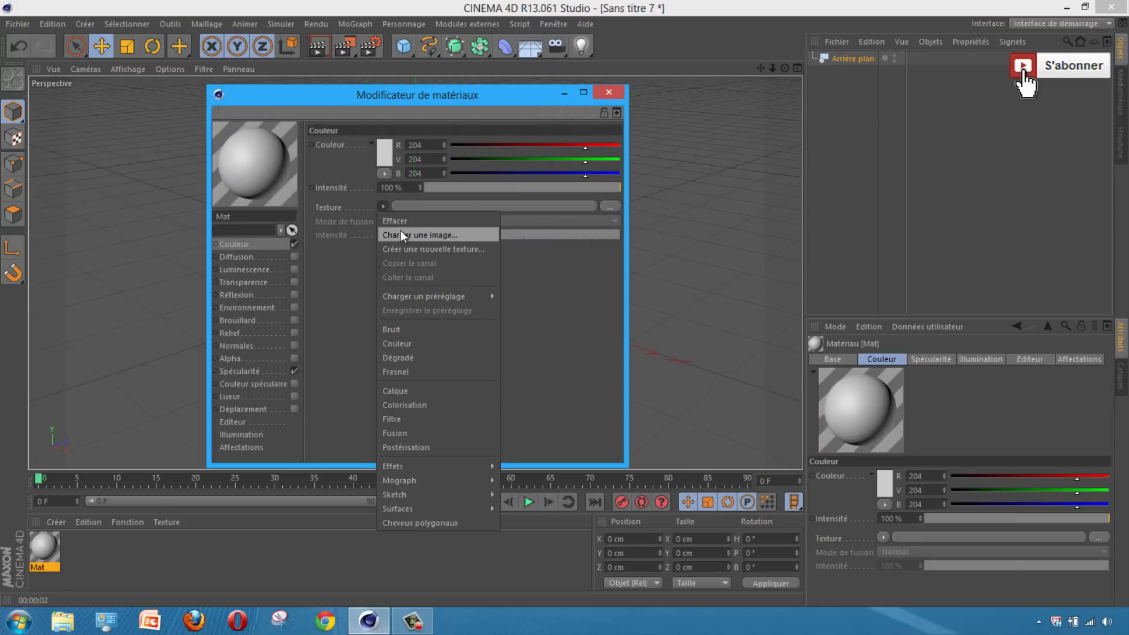
pyautogui.click(389, 235)
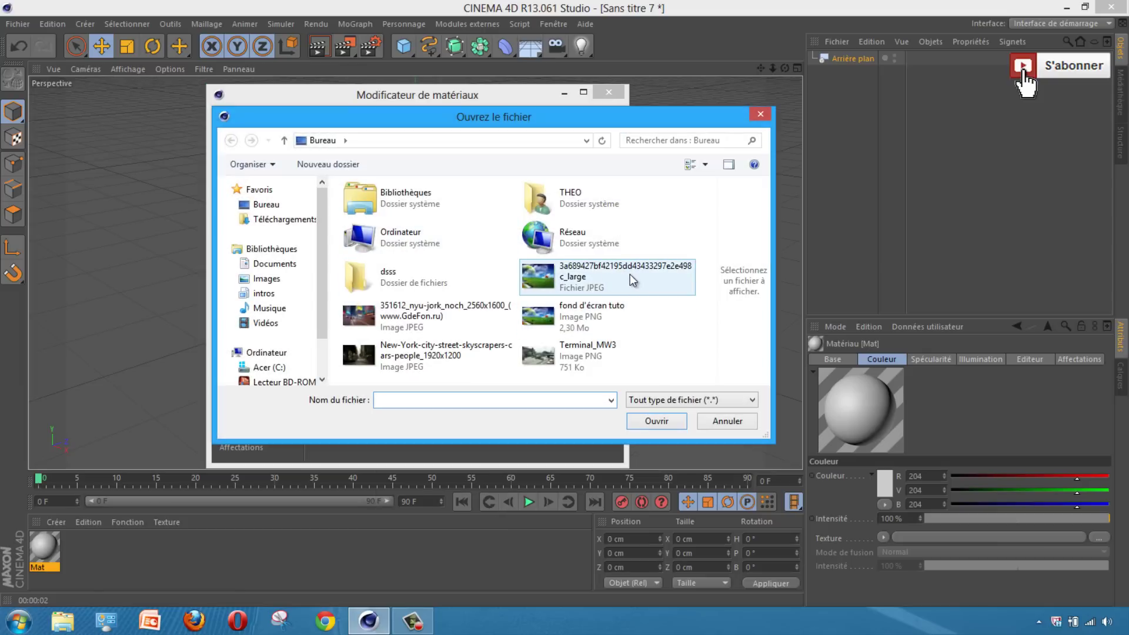
pyautogui.click(569, 278)
pyautogui.click(655, 422)
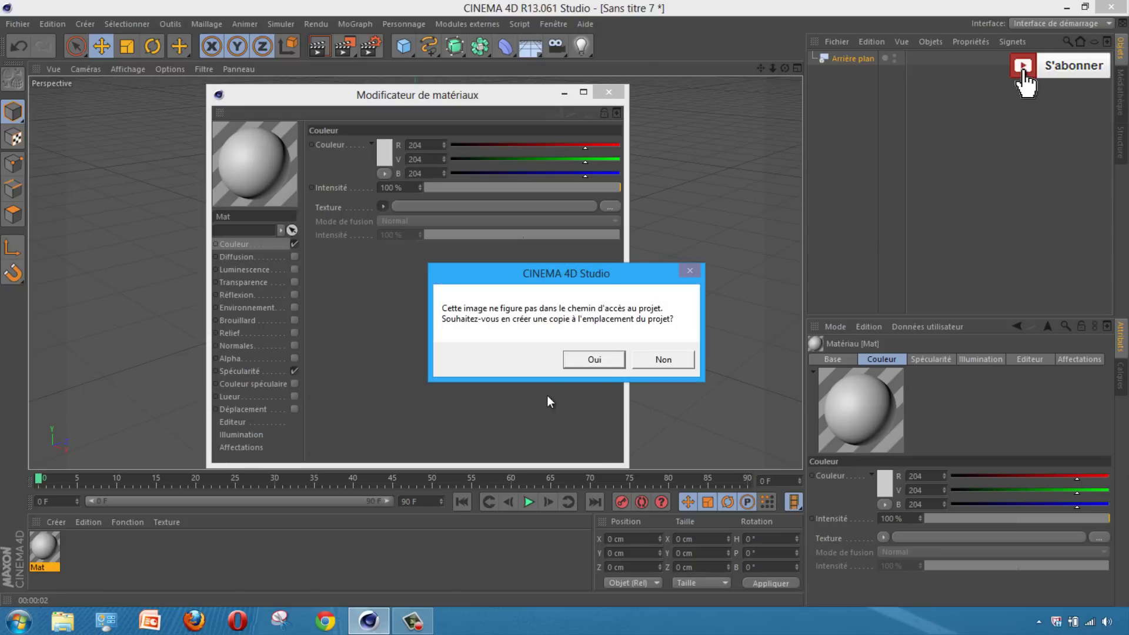
pyautogui.click(589, 360)
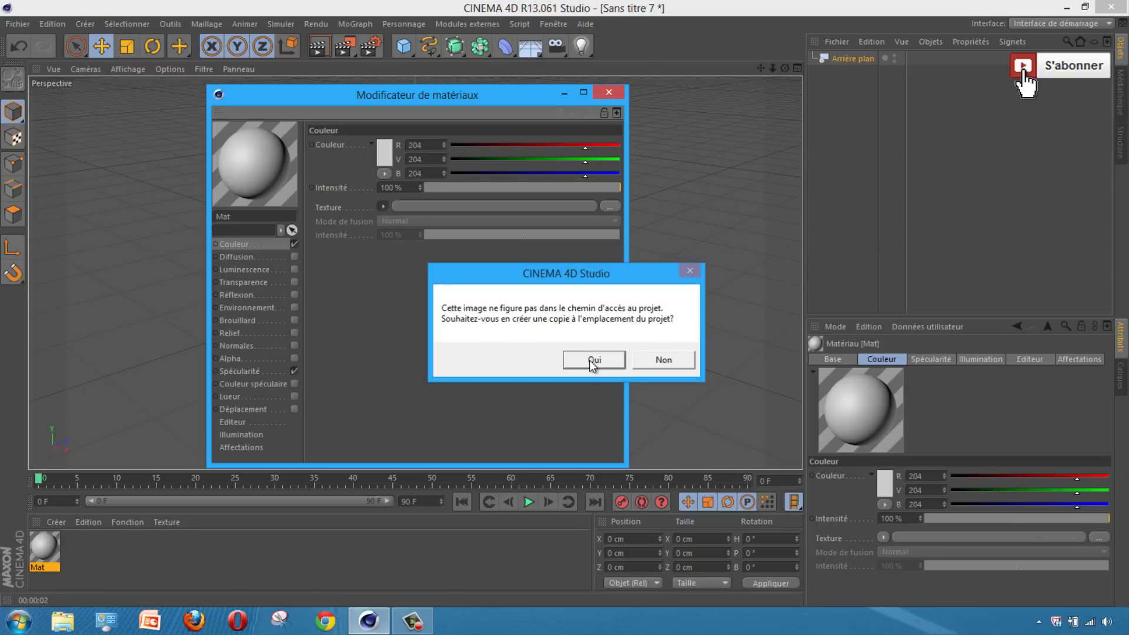
pyautogui.click(609, 92)
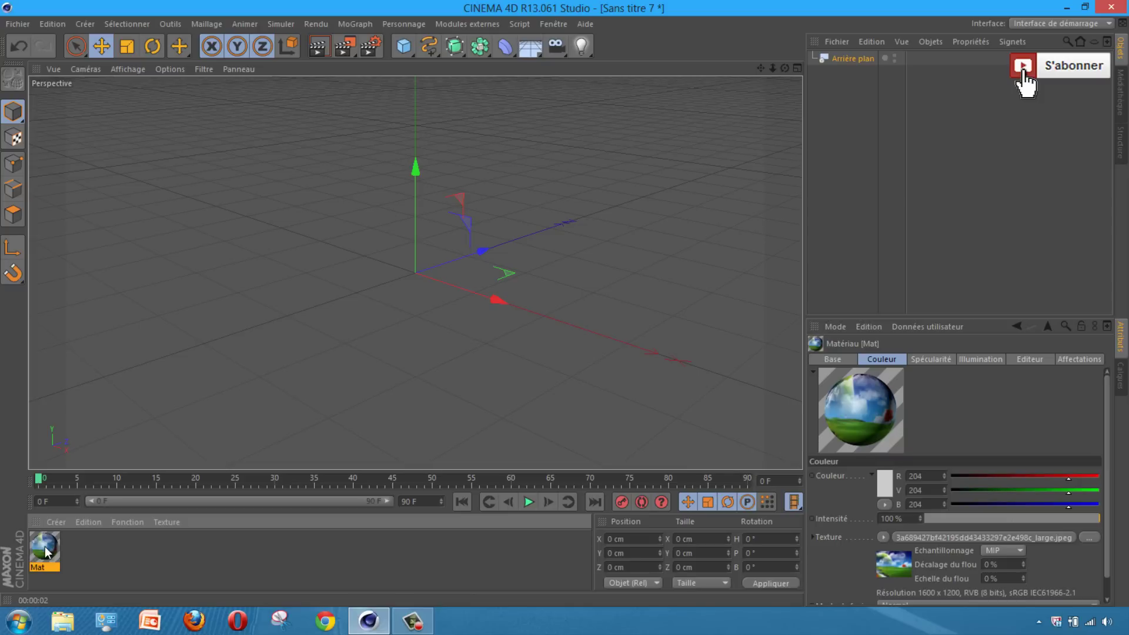
pyautogui.moveTo(46, 551)
pyautogui.mouseDown()
pyautogui.moveTo(811, 104)
pyautogui.moveTo(846, 58)
pyautogui.mouseUp()
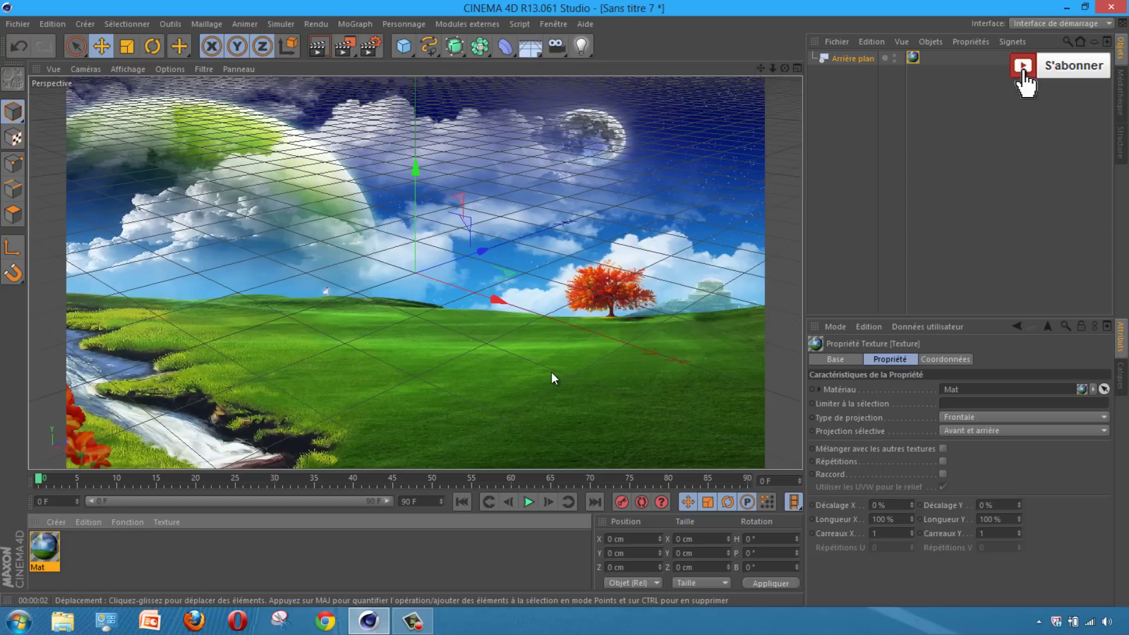
# - Add a MoGraph Mo Texte object and move it left and down over the grass
pyautogui.click(353, 24)
pyautogui.click(385, 186)
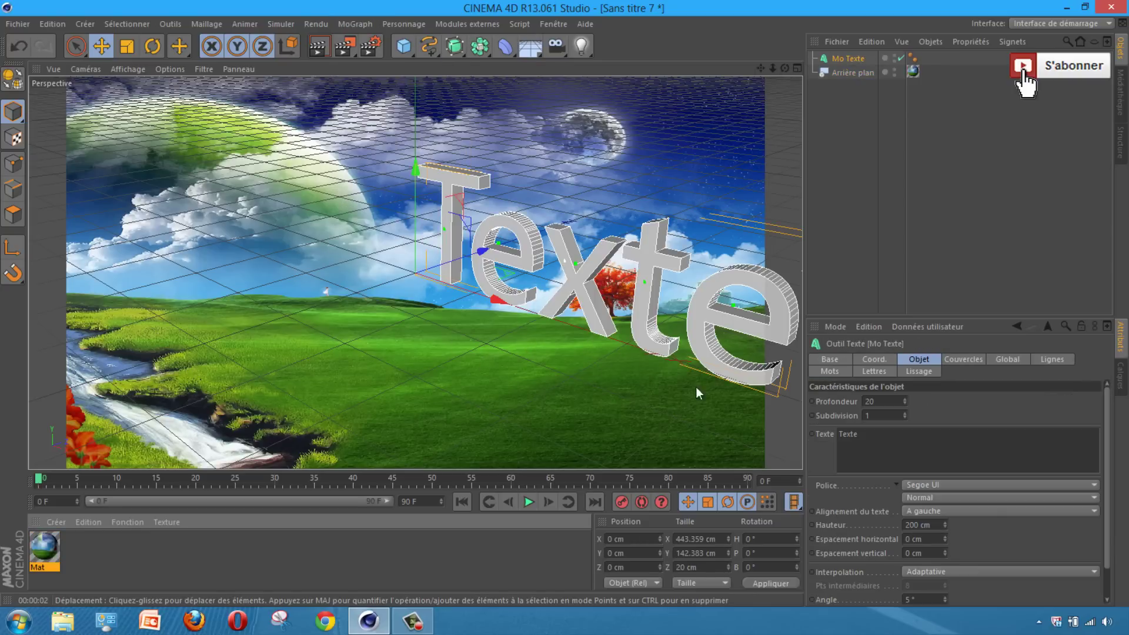
pyautogui.moveTo(495, 305); pyautogui.dragTo(376, 253)
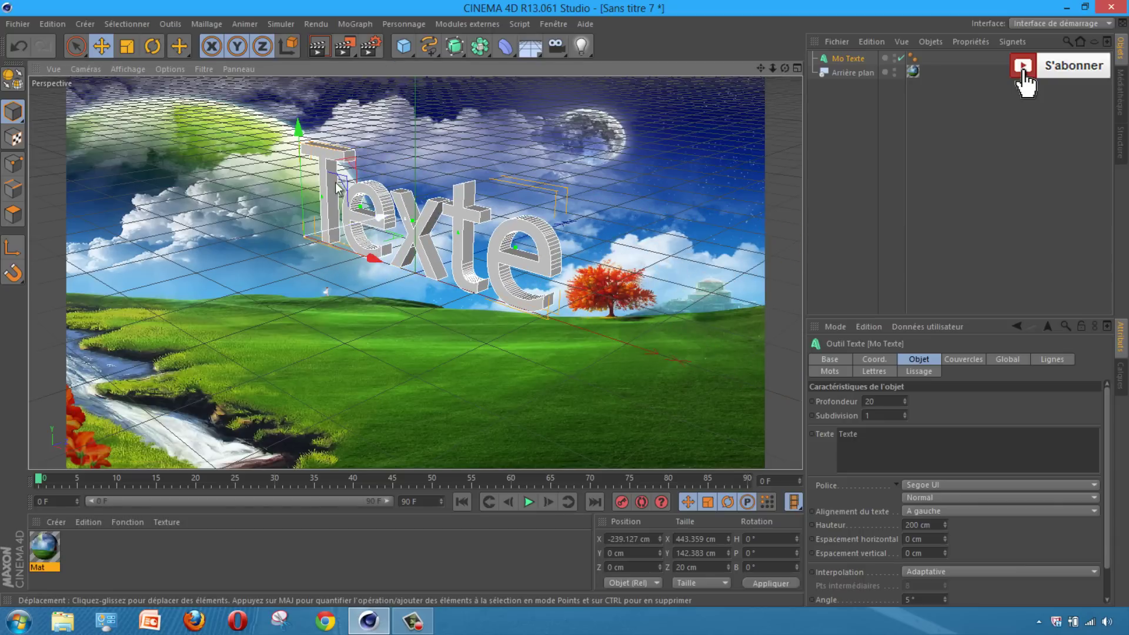
pyautogui.moveTo(301, 178)
pyautogui.mouseDown()
pyautogui.moveTo(309, 246)
pyautogui.moveTo(383, 363)
pyautogui.moveTo(414, 369)
pyautogui.mouseUp()
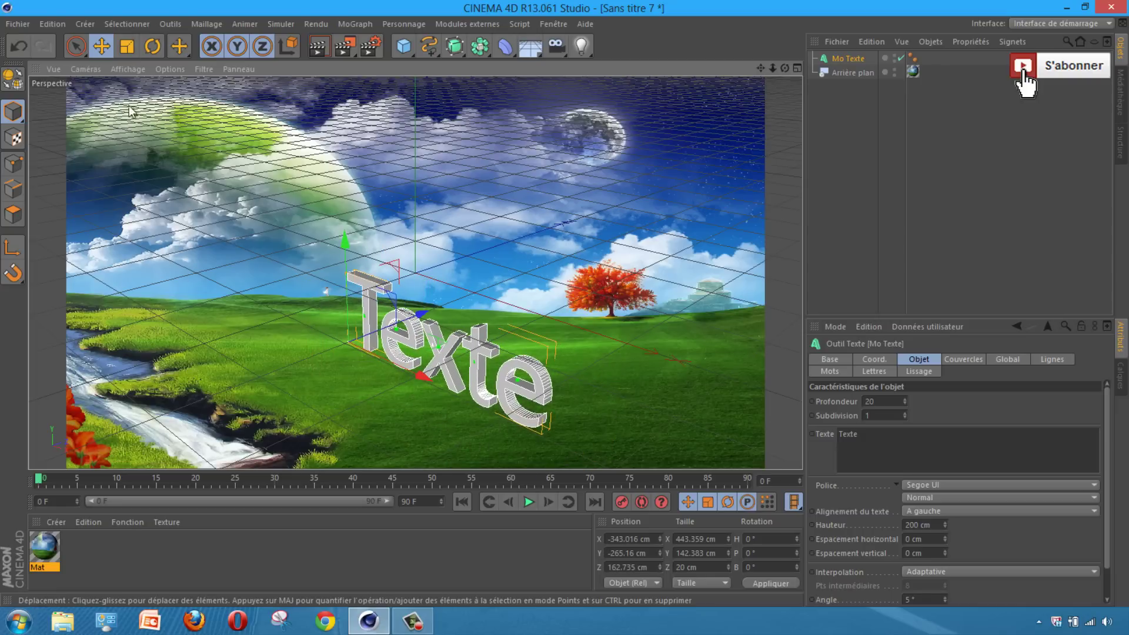
# - Rotate the text to H 45.976° and P -17.6°, then lower it onto the grass
pyautogui.click(151, 49)
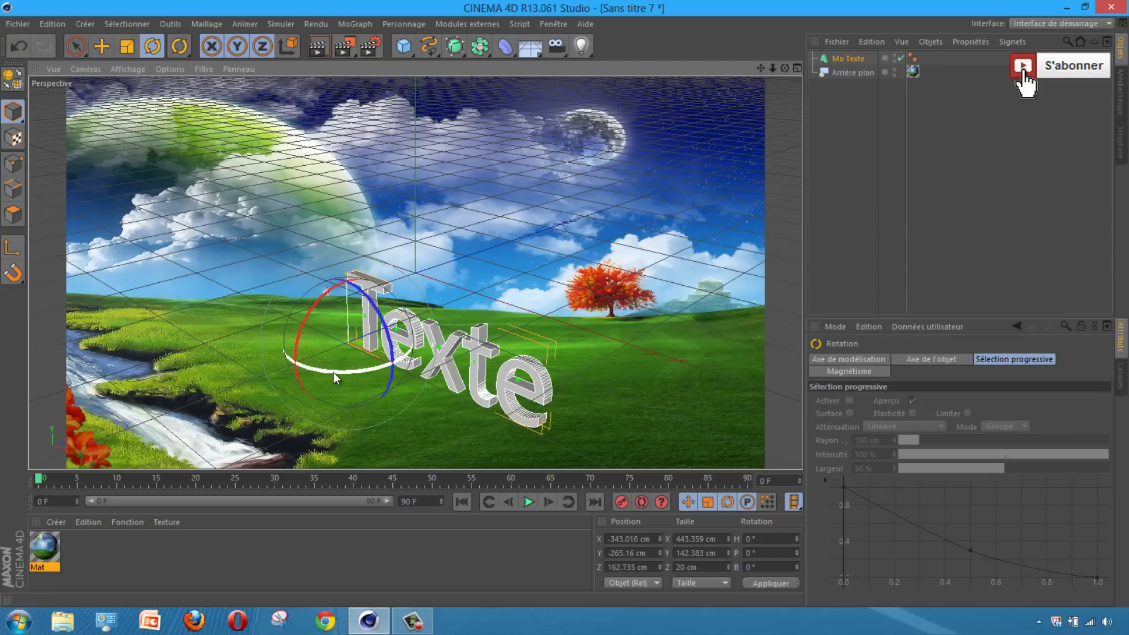
pyautogui.moveTo(338, 376)
pyautogui.mouseDown()
pyautogui.moveTo(385, 363)
pyautogui.moveTo(377, 355)
pyautogui.mouseUp()
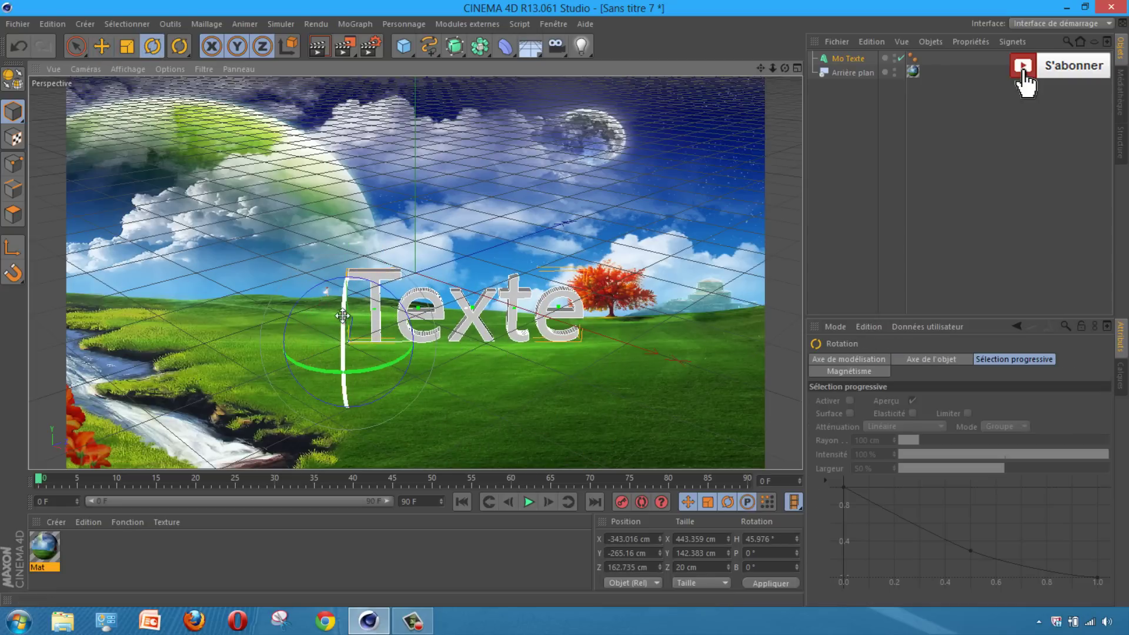
pyautogui.moveTo(348, 312)
pyautogui.mouseDown()
pyautogui.moveTo(343, 272)
pyautogui.moveTo(344, 288)
pyautogui.mouseUp()
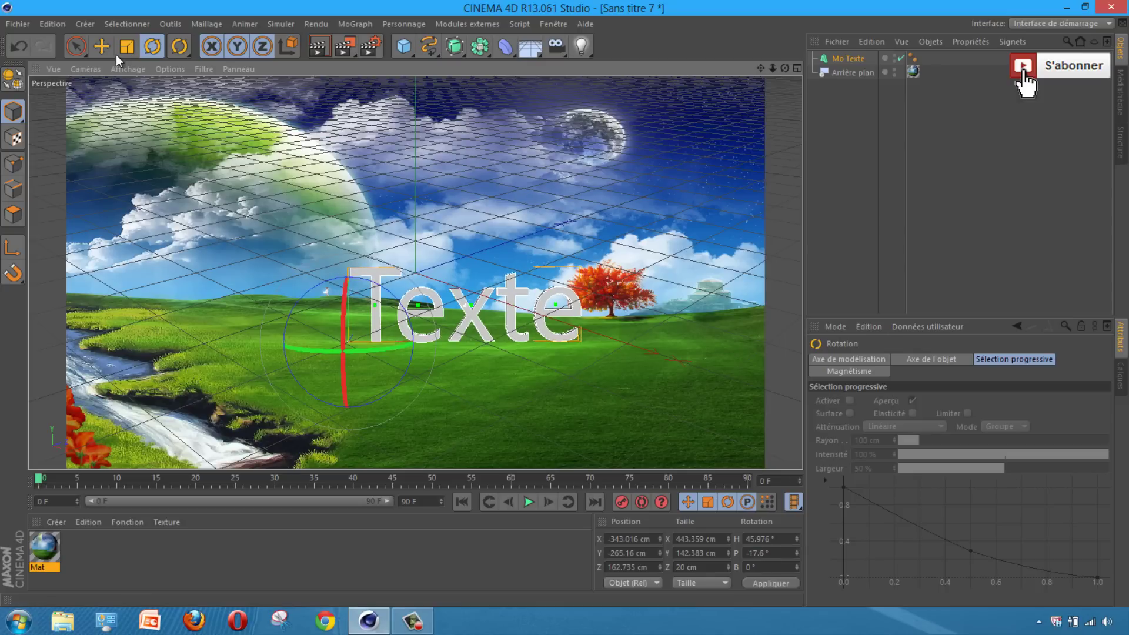
pyautogui.click(101, 45)
pyautogui.moveTo(348, 244); pyautogui.dragTo(348, 306)
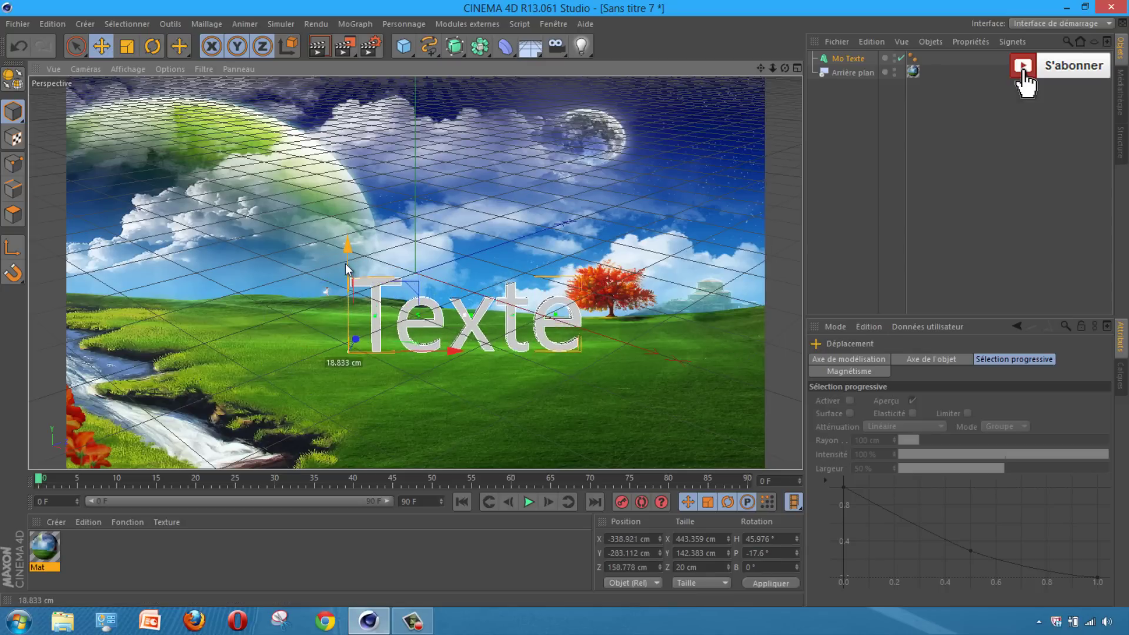
# - Change the text to 'diksor' and deepen its extrusion to 56
pyautogui.click(841, 58)
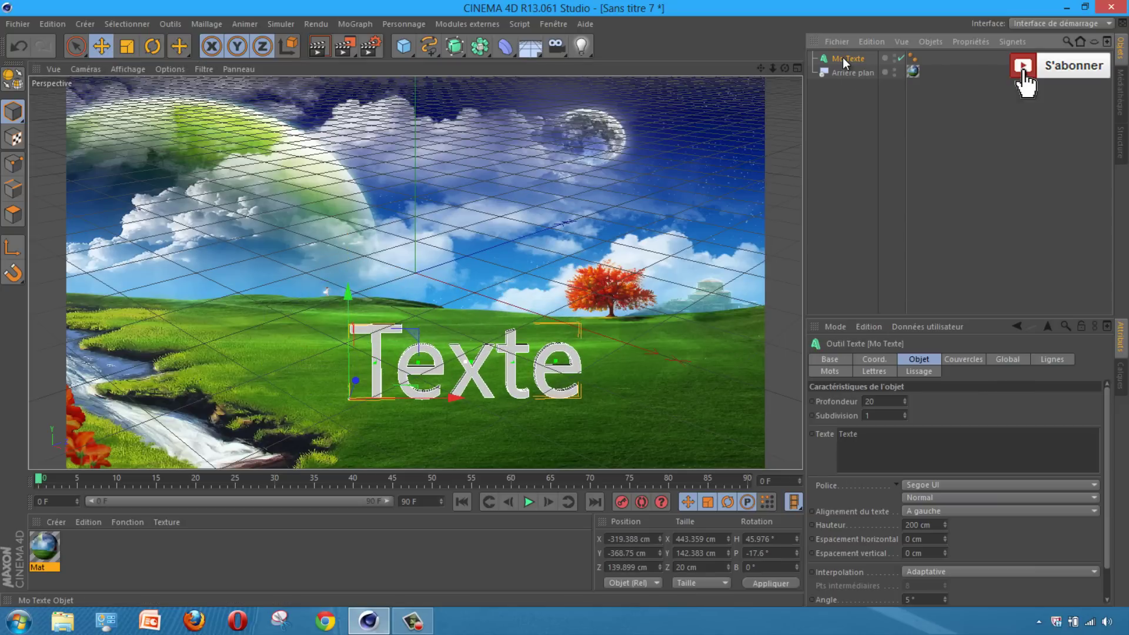
pyautogui.click(877, 435)
pyautogui.write('diks')
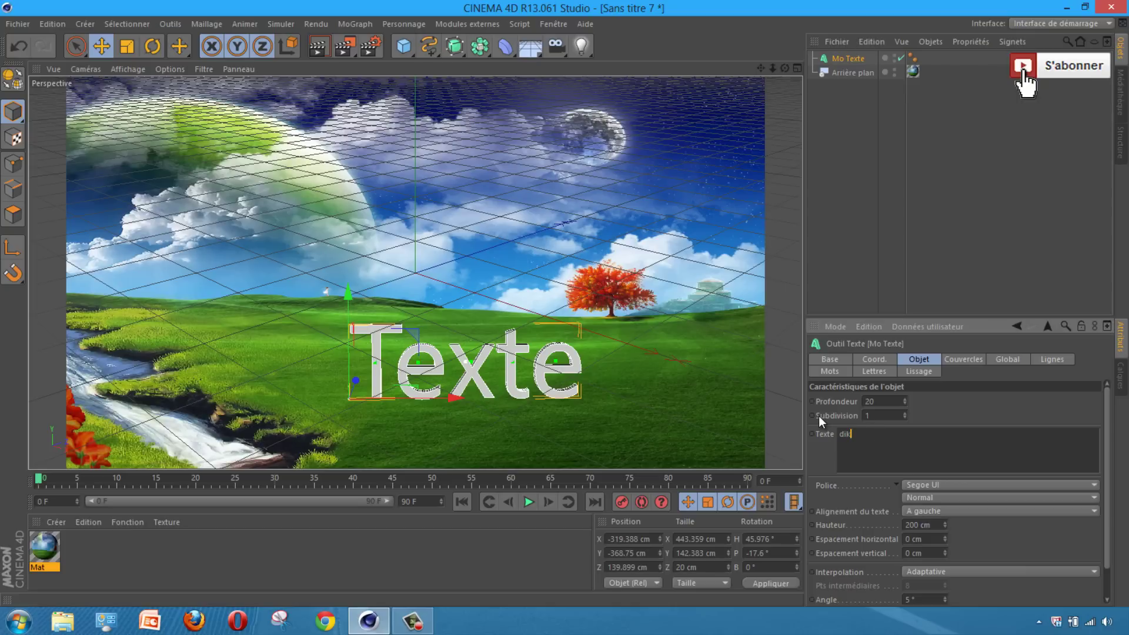
pyautogui.write('or')
pyautogui.click(911, 416)
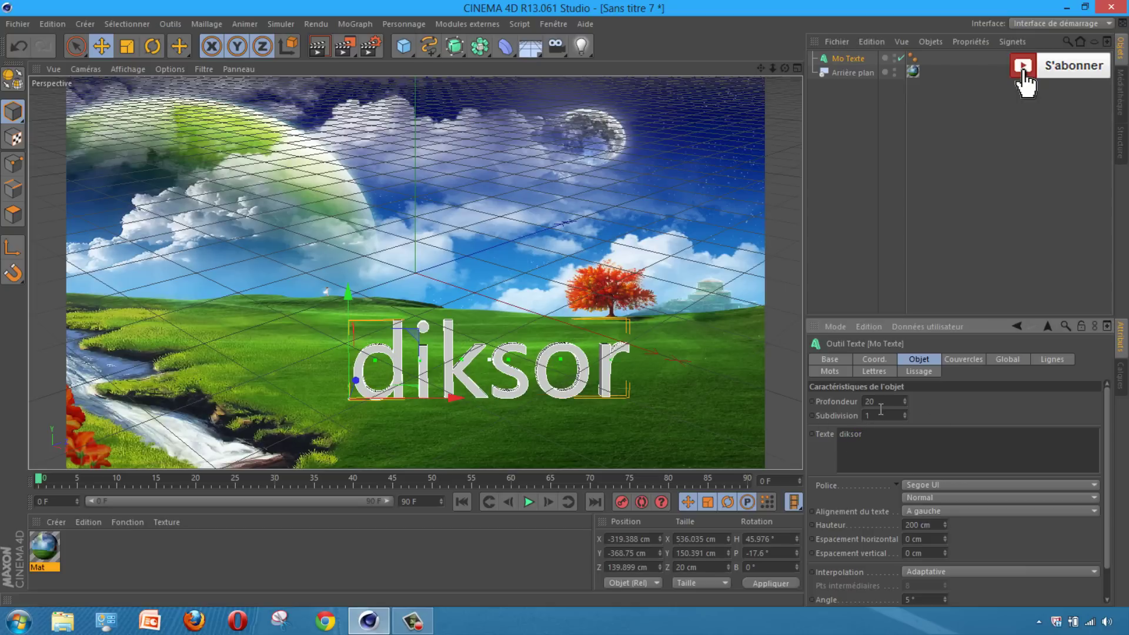
pyautogui.moveTo(904, 400); pyautogui.dragTo(905, 399)
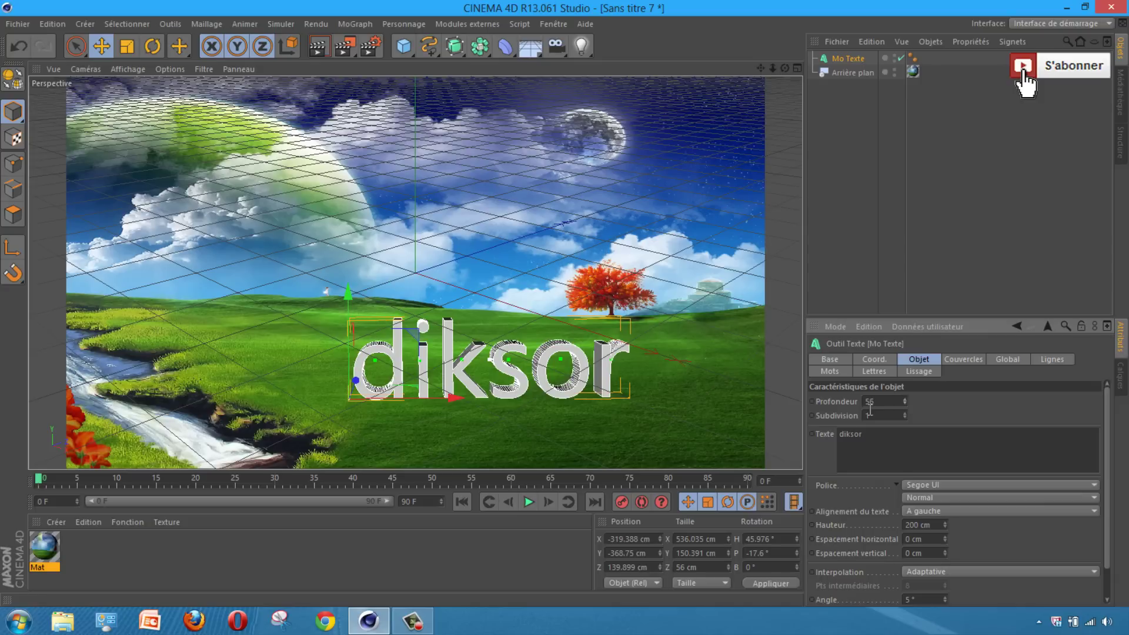
# - Set the text font to Ethnocentric Rg
pyautogui.click(968, 483)
pyautogui.scroll(5, 1012, 253)
pyautogui.scroll(5, 1014, 258)
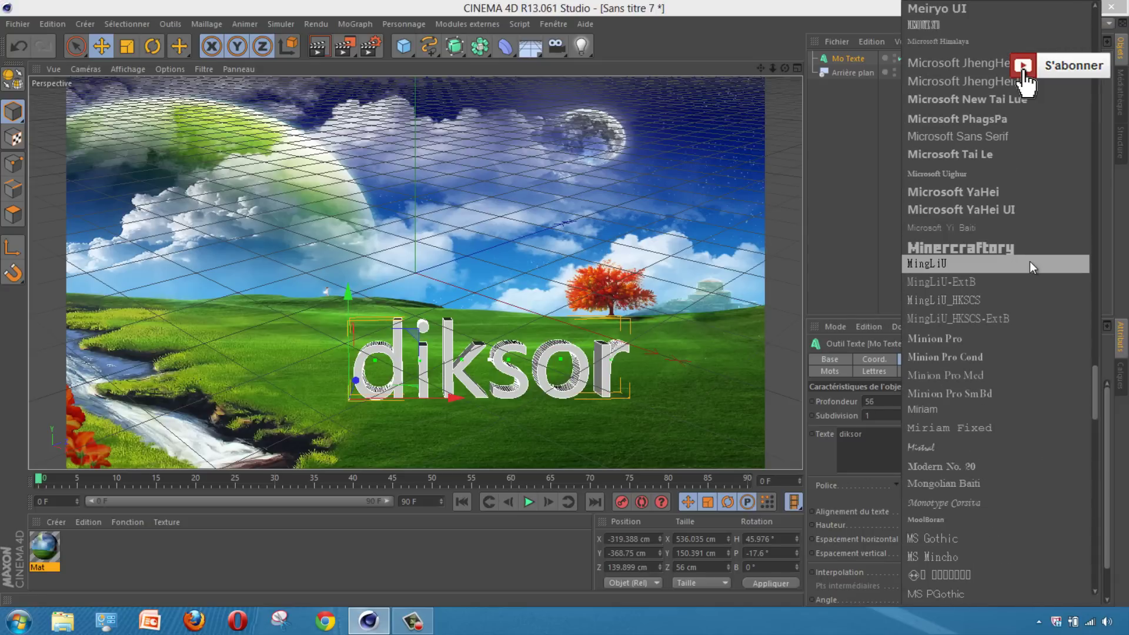
pyautogui.scroll(5, 1023, 262)
pyautogui.scroll(5, 1023, 261)
pyautogui.scroll(5, 1009, 273)
pyautogui.scroll(5, 1007, 270)
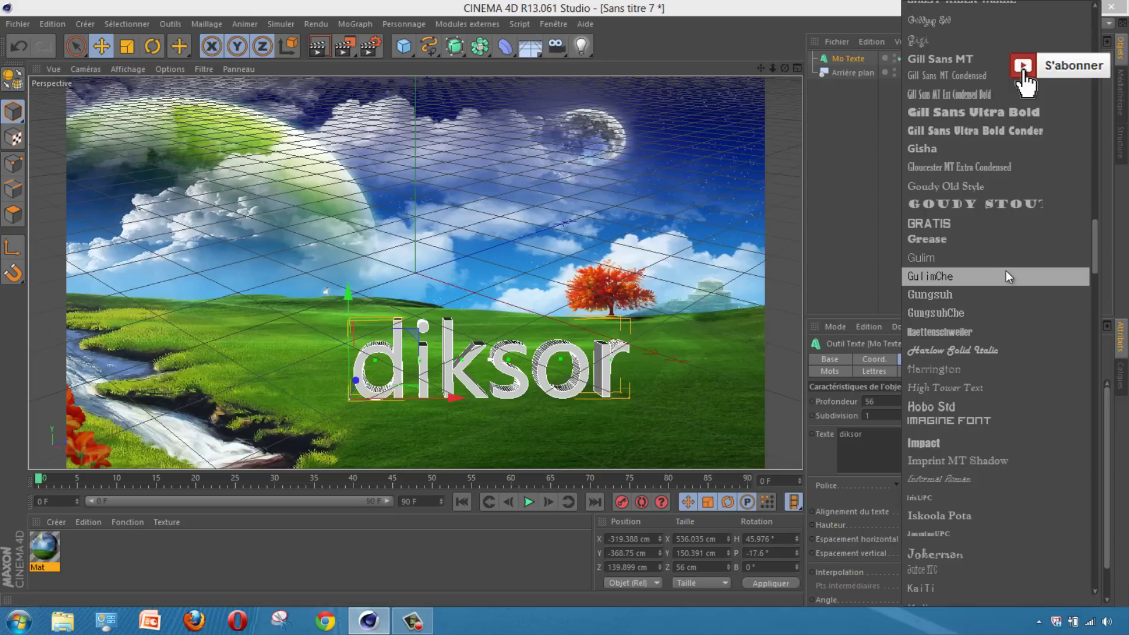
pyautogui.scroll(5, 1005, 270)
pyautogui.scroll(5, 1004, 269)
pyautogui.scroll(5, 1002, 269)
pyautogui.scroll(5, 1000, 271)
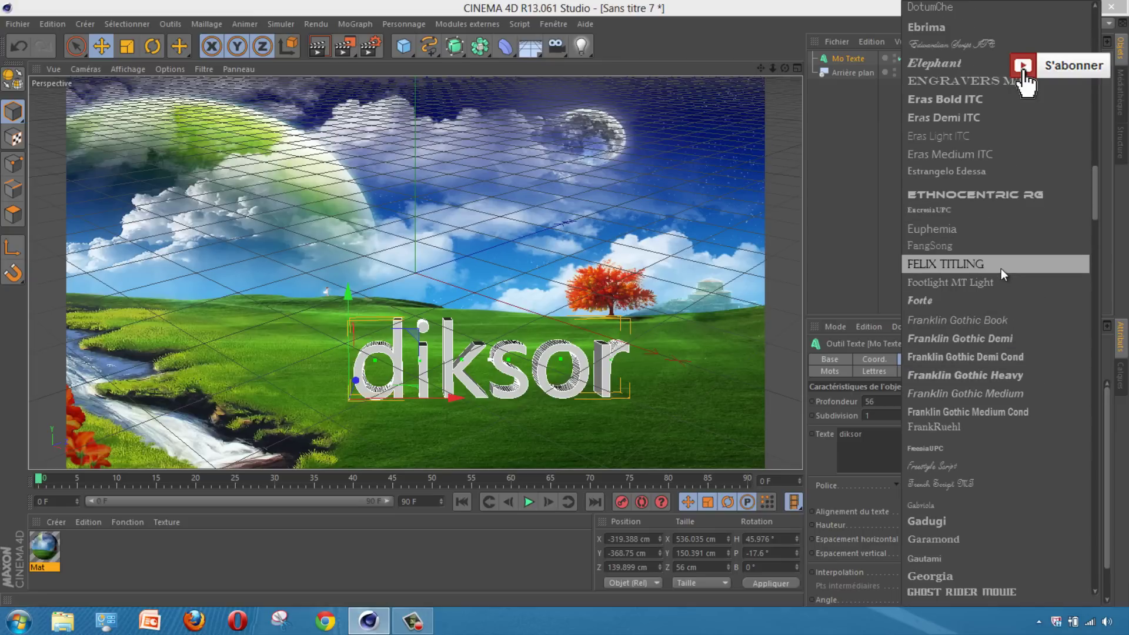
pyautogui.click(964, 196)
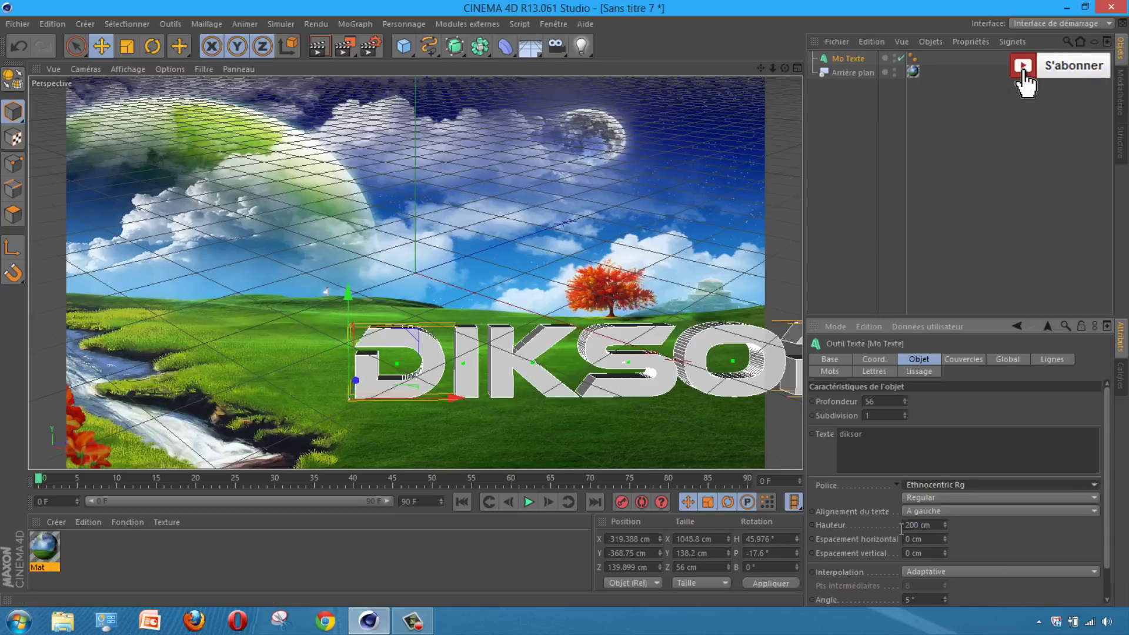
# - Adjust the text height to 130 cm and deselect the text
pyautogui.moveTo(943, 526); pyautogui.dragTo(943, 524)
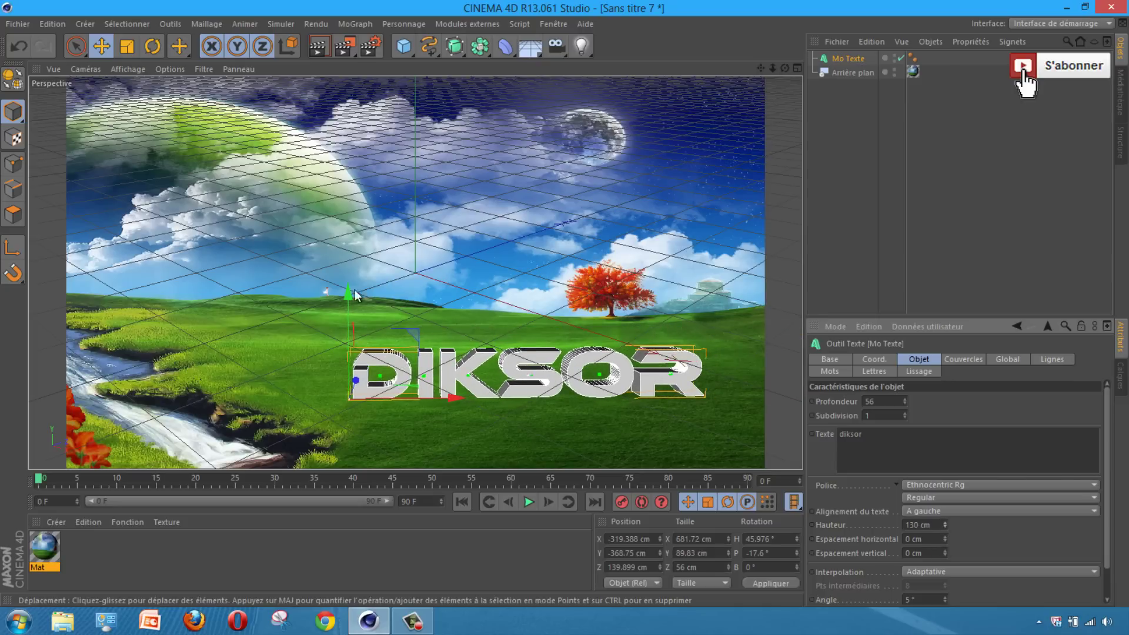
pyautogui.moveTo(460, 397); pyautogui.dragTo(430, 400)
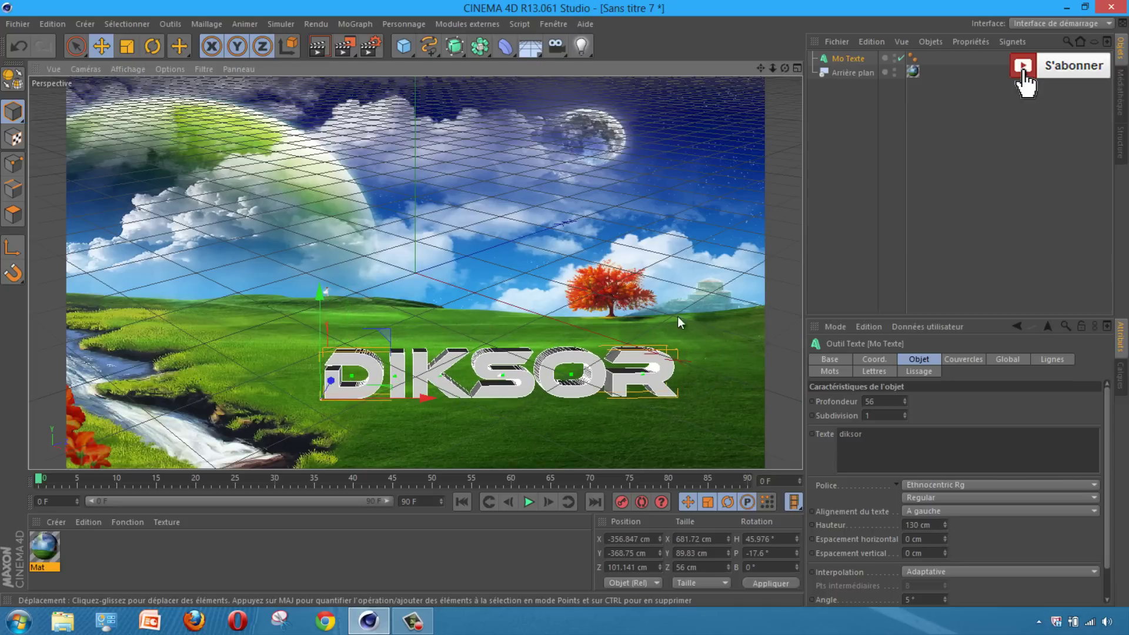
pyautogui.click(740, 274)
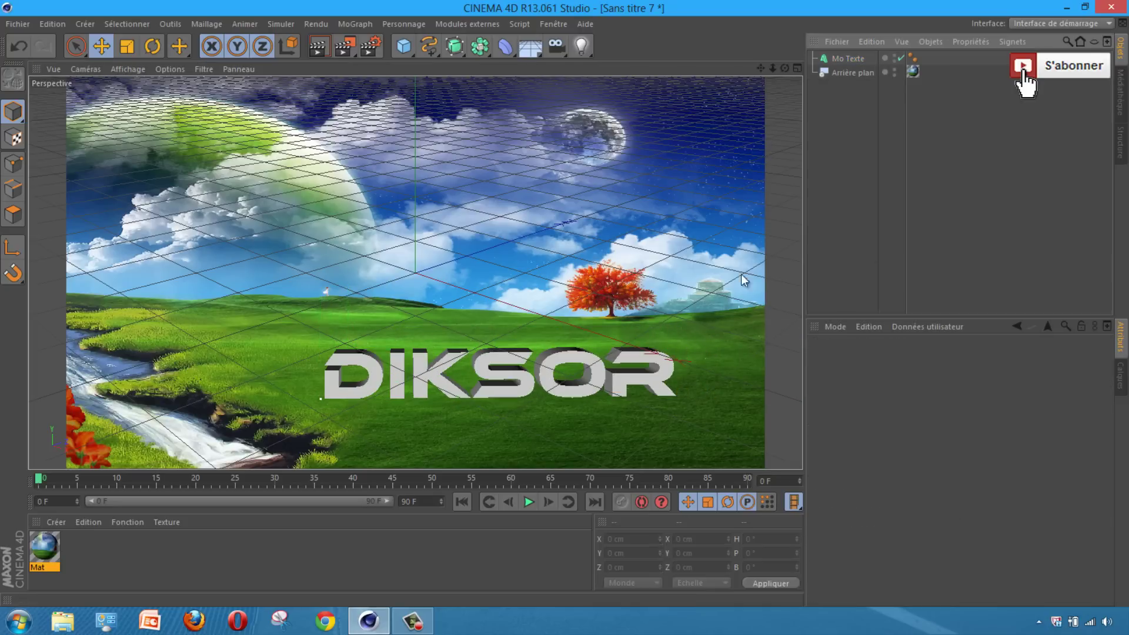
pyautogui.click(318, 46)
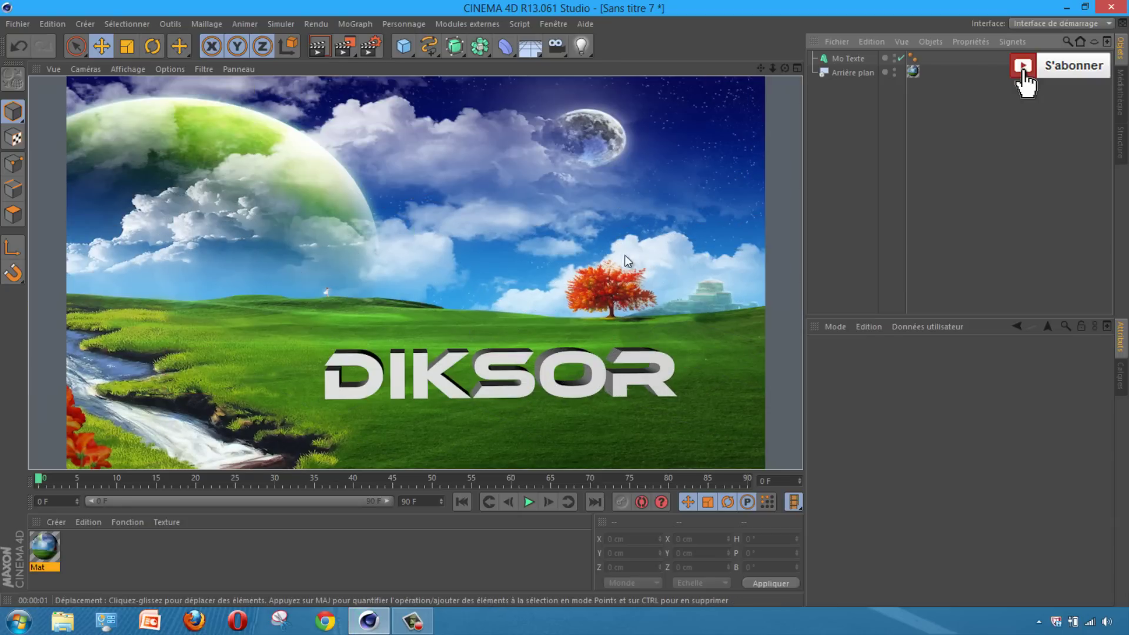
pyautogui.click(525, 246)
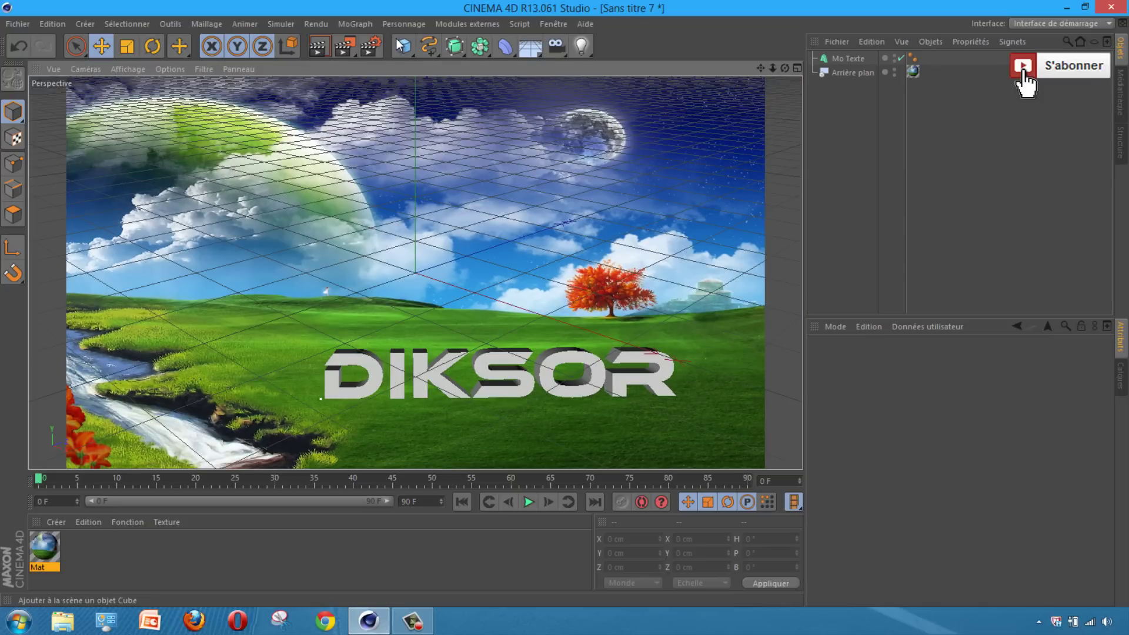
# - Add a Plan primitive, lower it toward the ground, and tilt and turn it
pyautogui.click(403, 46)
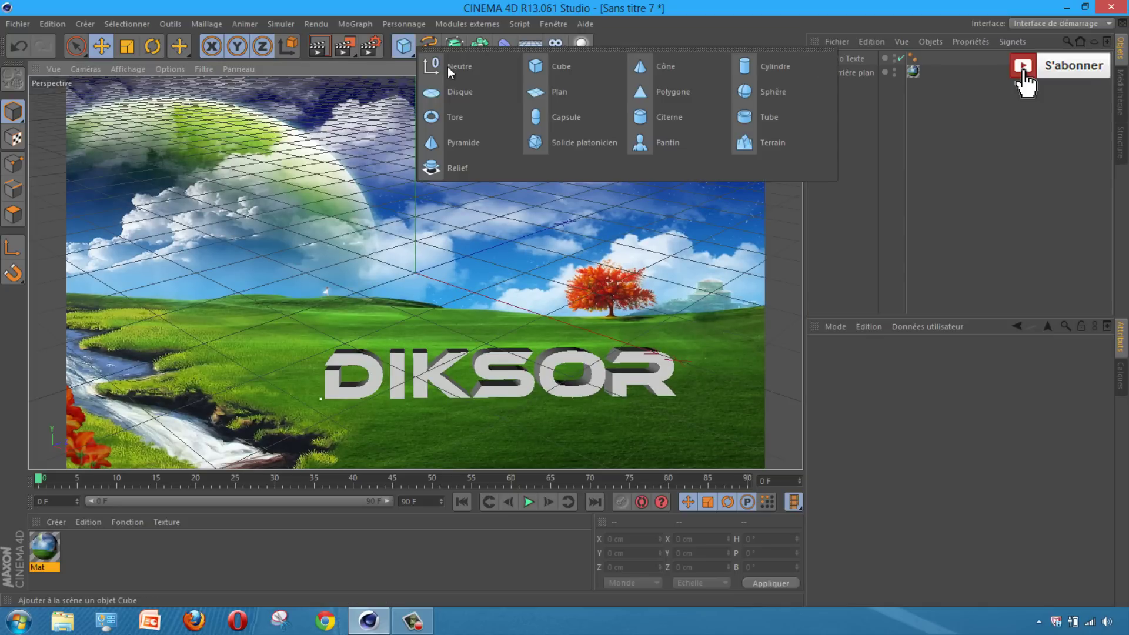
pyautogui.click(567, 92)
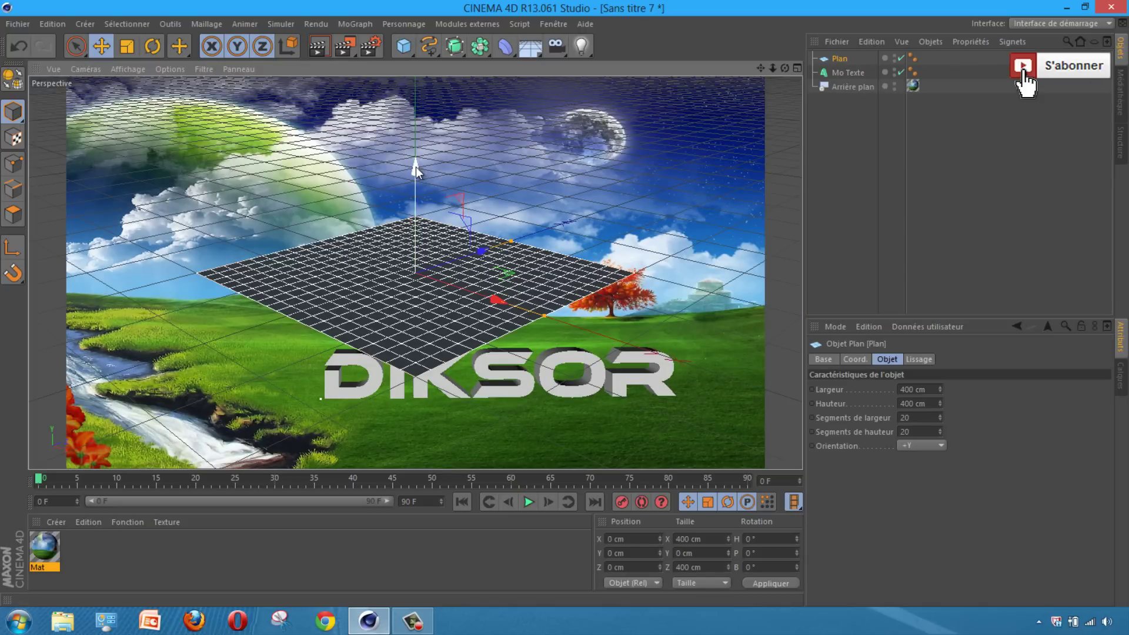
pyautogui.moveTo(415, 171)
pyautogui.mouseDown()
pyautogui.moveTo(476, 432)
pyautogui.moveTo(587, 284)
pyautogui.moveTo(579, 325)
pyautogui.mouseUp()
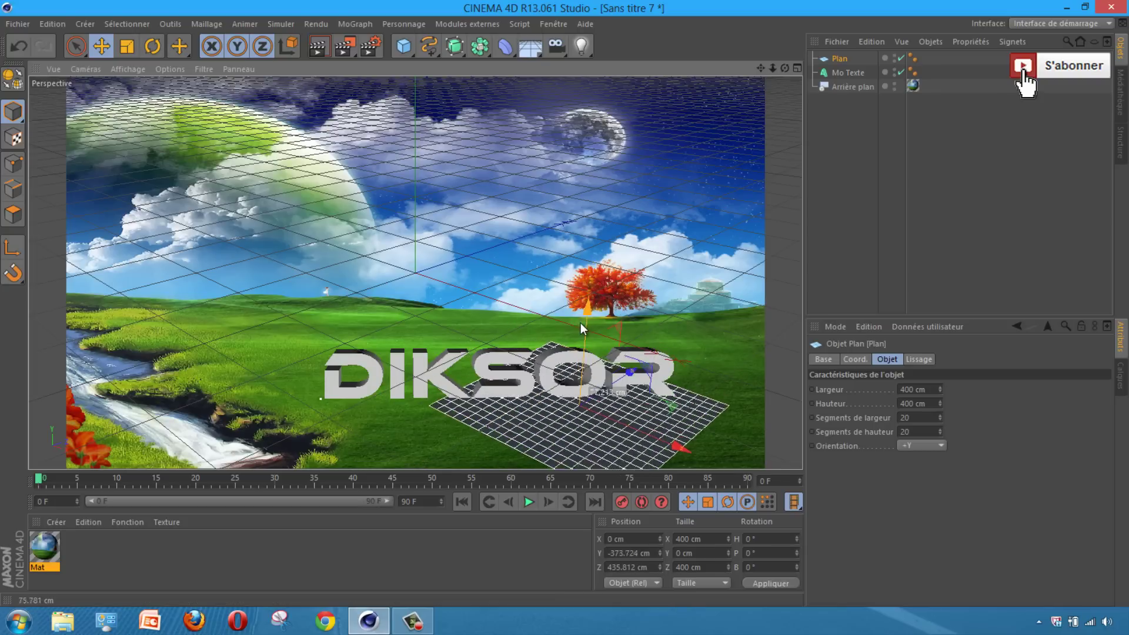
pyautogui.click(152, 47)
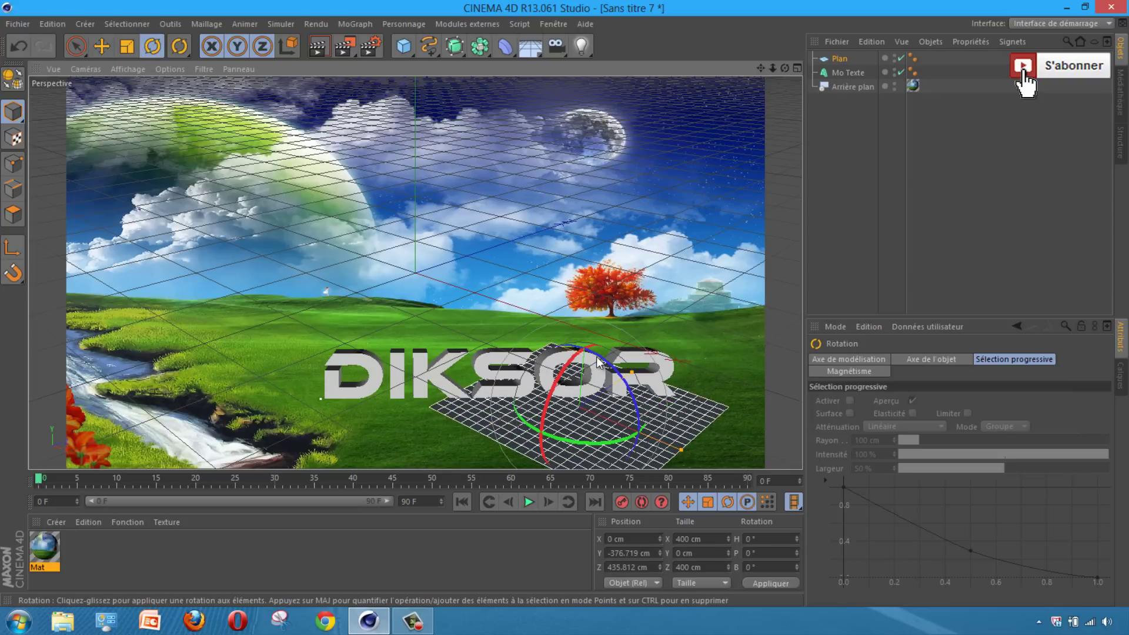
pyautogui.moveTo(597, 359)
pyautogui.mouseDown()
pyautogui.moveTo(553, 376)
pyautogui.moveTo(557, 368)
pyautogui.mouseUp()
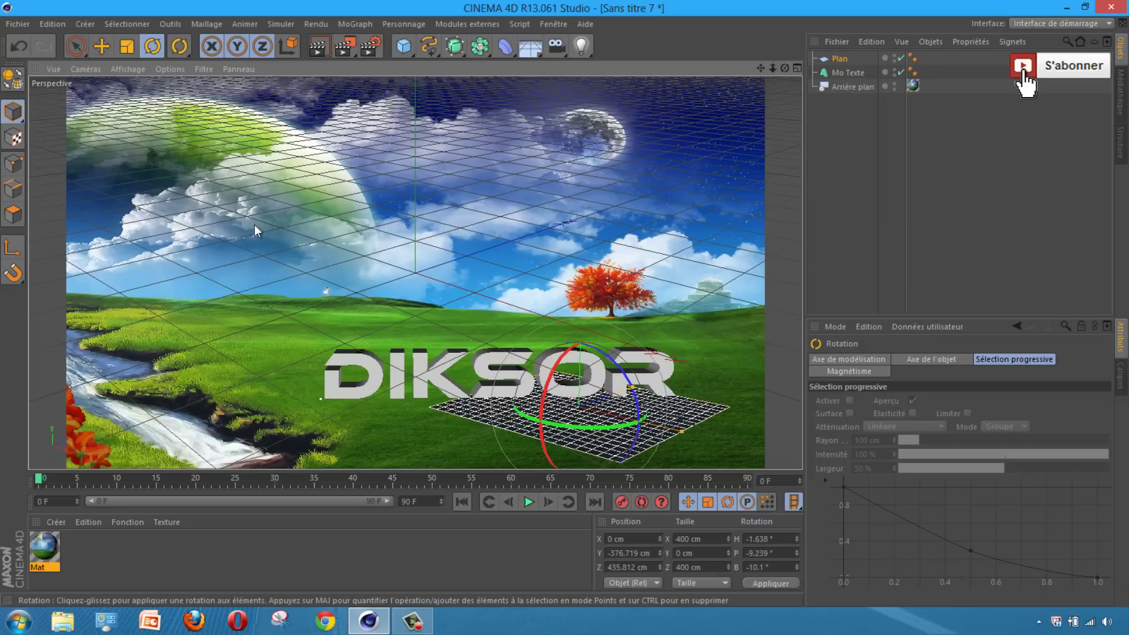
pyautogui.moveTo(593, 426); pyautogui.dragTo(628, 424)
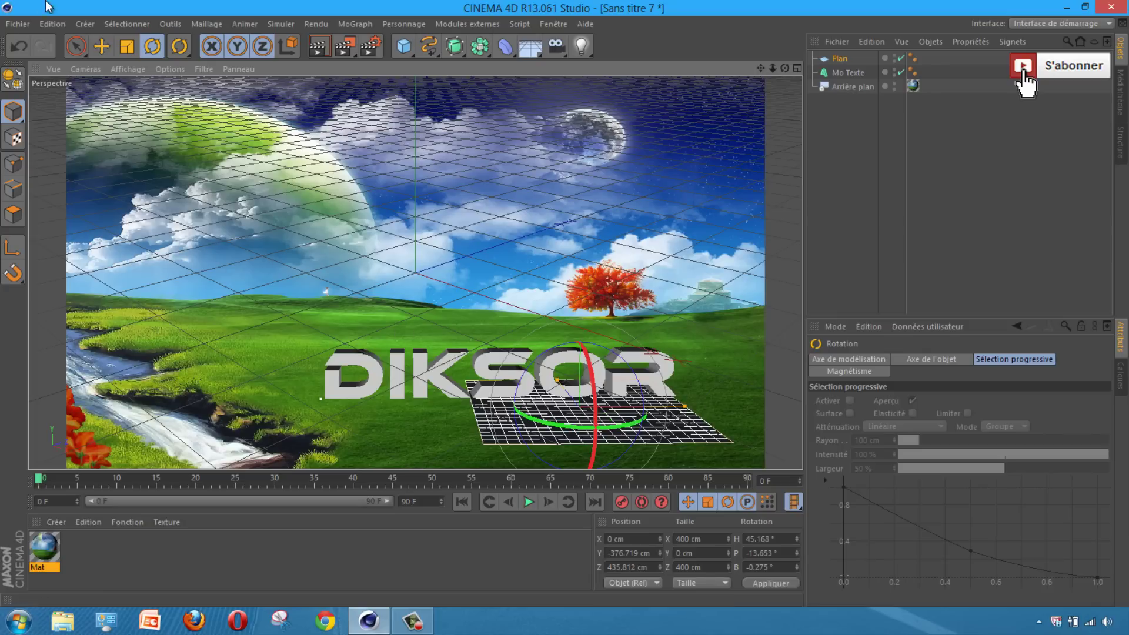
# - Widen the plane along X and Z, tilt it forward, shift it left, and preview the render
pyautogui.press('e')
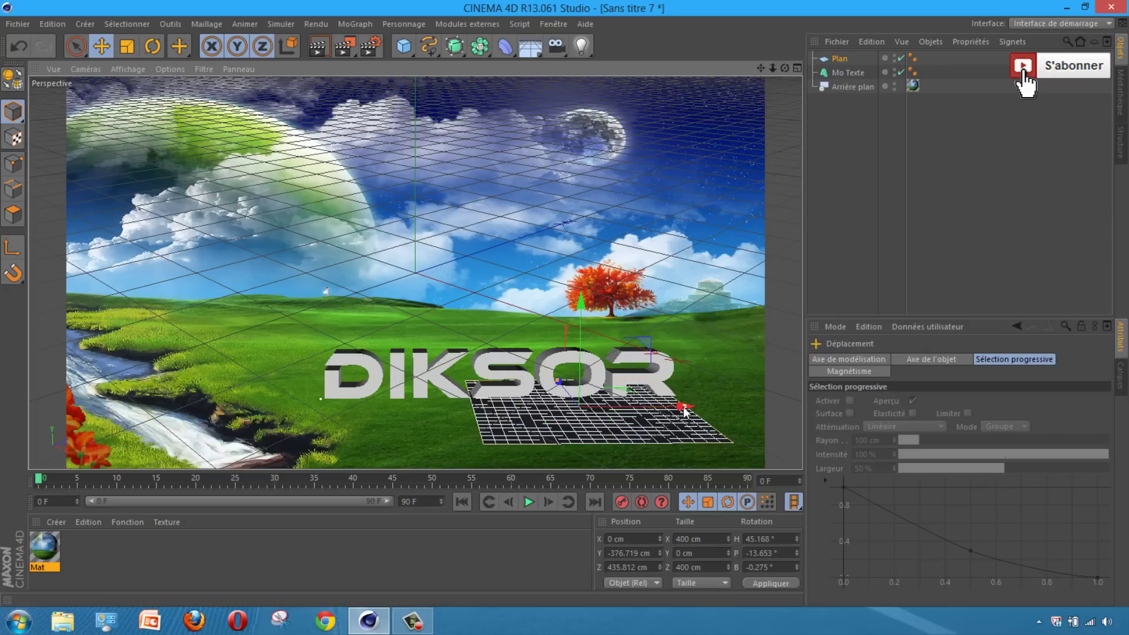
pyautogui.moveTo(684, 410); pyautogui.dragTo(534, 388)
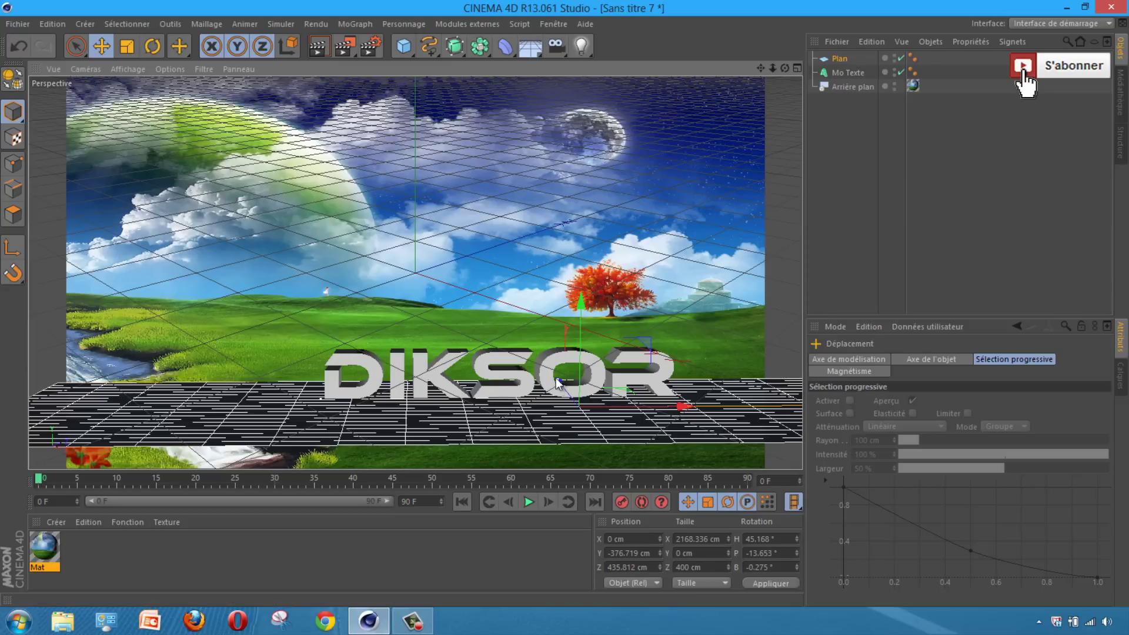
pyautogui.moveTo(558, 383); pyautogui.dragTo(531, 277)
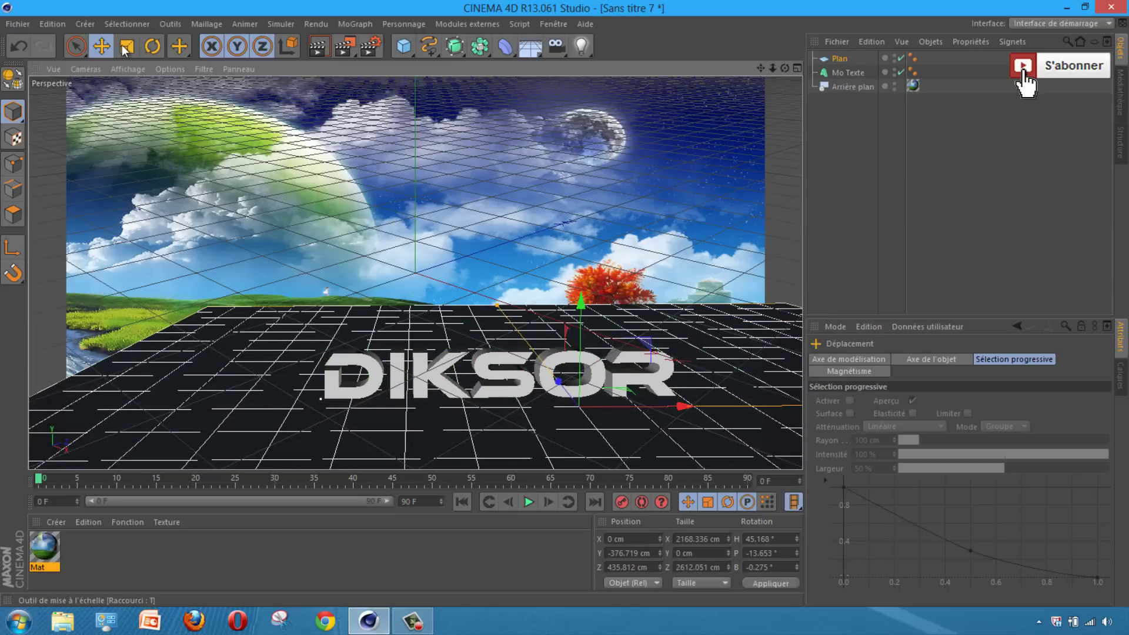
pyautogui.click(152, 46)
pyautogui.moveTo(594, 371)
pyautogui.mouseDown()
pyautogui.moveTo(589, 363)
pyautogui.moveTo(591, 381)
pyautogui.moveTo(590, 362)
pyautogui.mouseUp()
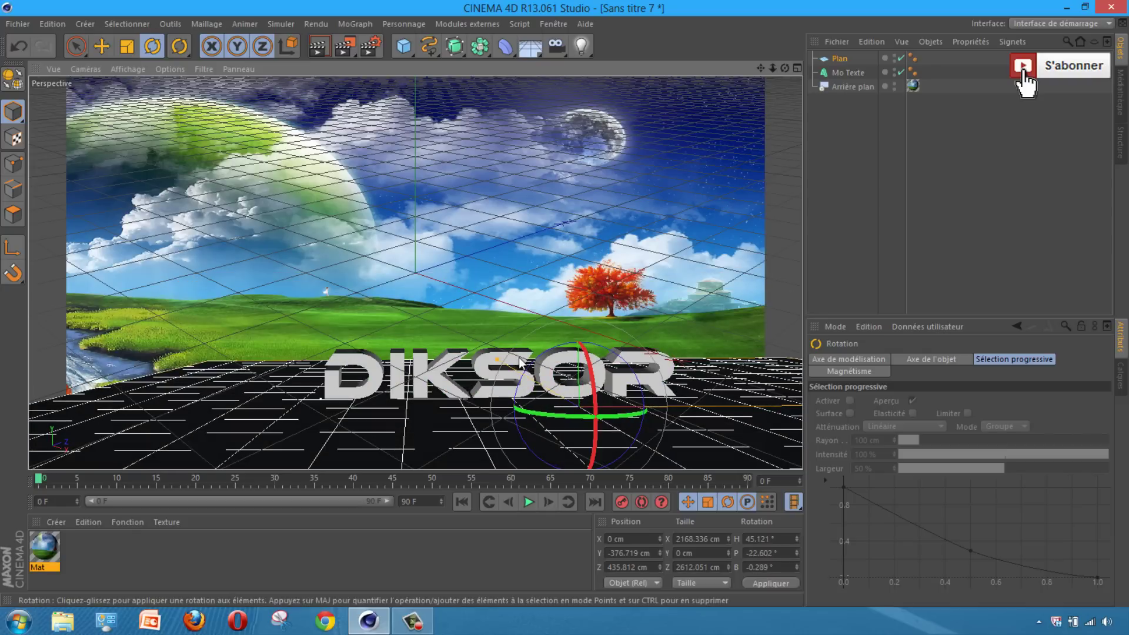
pyautogui.press('e')
pyautogui.moveTo(611, 412); pyautogui.dragTo(557, 412)
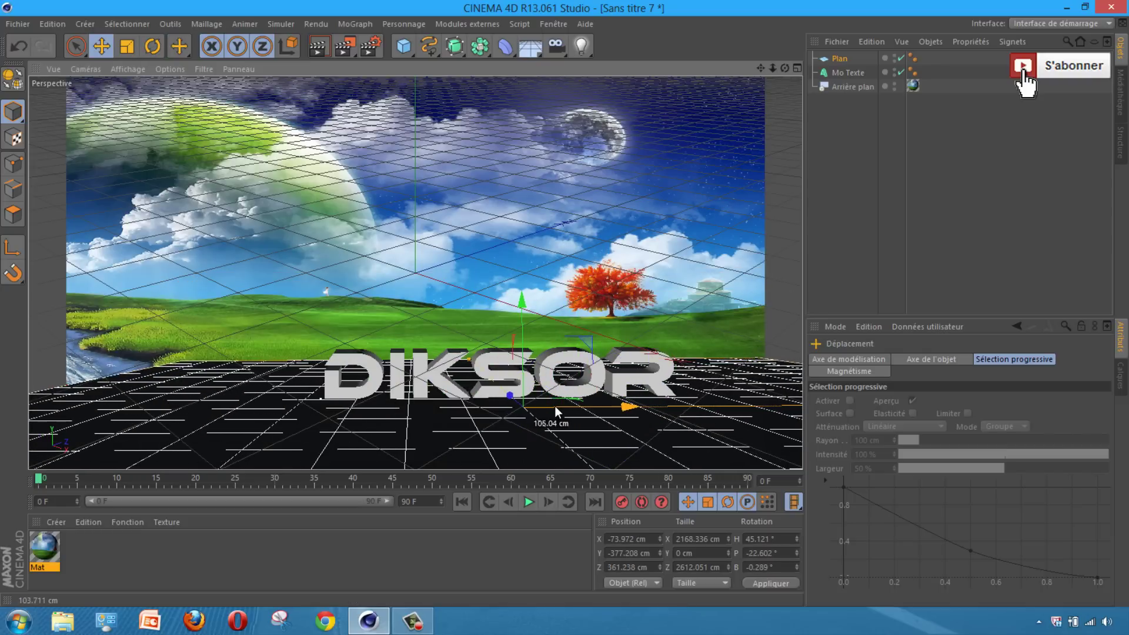
pyautogui.click(319, 47)
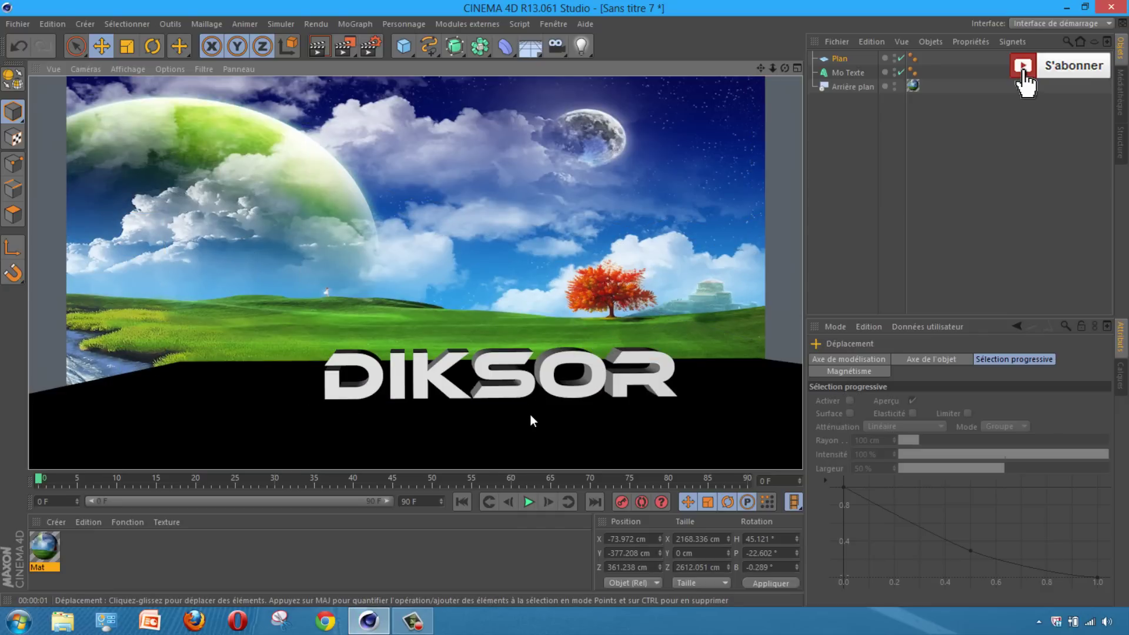
pyautogui.click(882, 223)
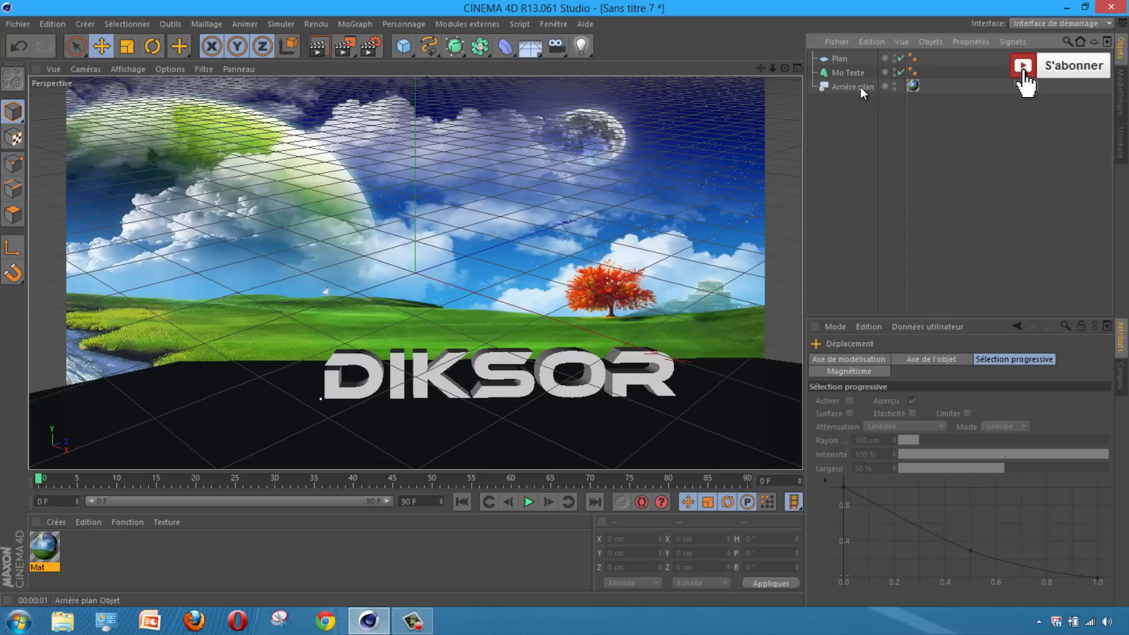
# - Copy the background's Mat texture tag onto Plan and render a preview
pyautogui.click(913, 86)
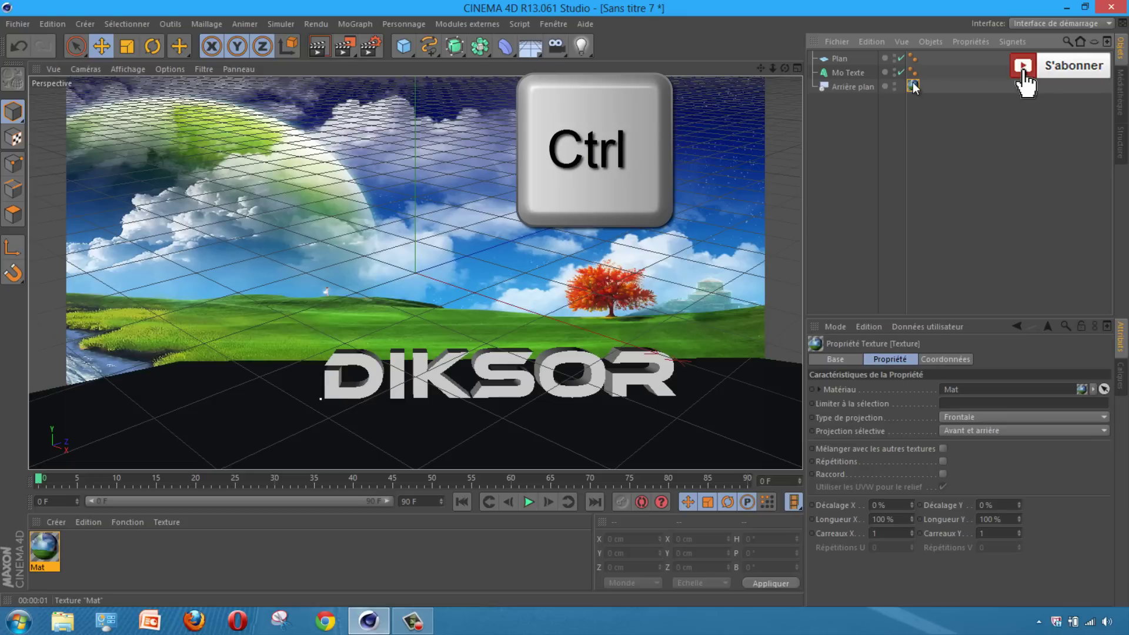
pyautogui.keyDown('ctrl'); pyautogui.moveTo(913, 87); pyautogui.dragTo(843, 57); pyautogui.keyUp('ctrl')
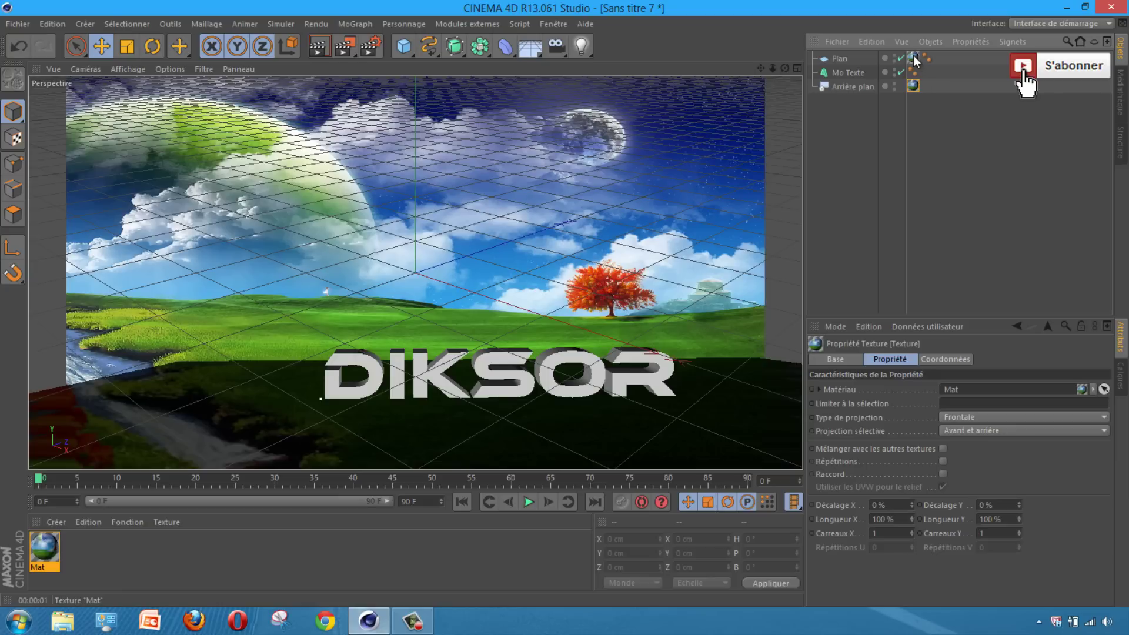
pyautogui.click(318, 46)
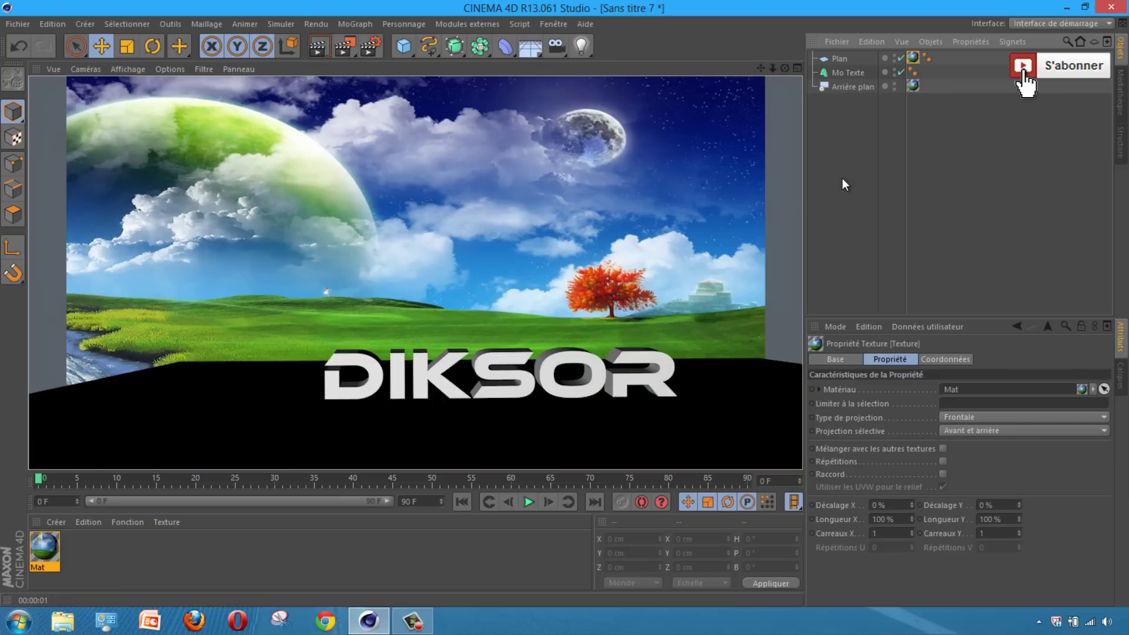
# - Give Plan a Compositing tag with 'Composition avec le fond' enabled, then render the view
pyautogui.click(838, 57)
pyautogui.rightClick(844, 58)
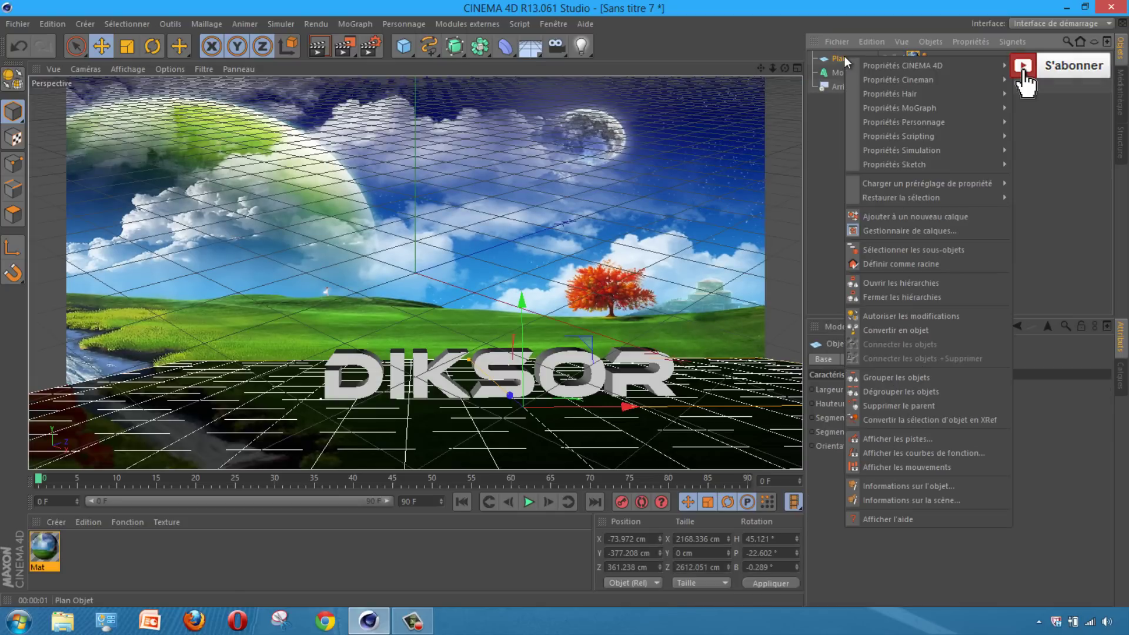
pyautogui.moveTo(902, 65)
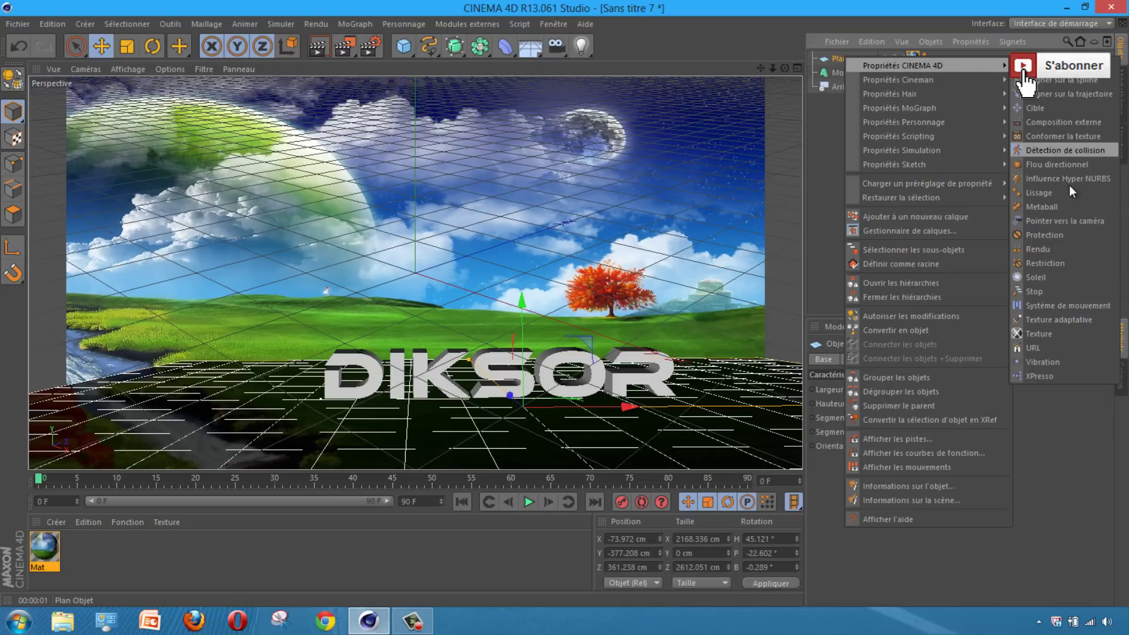
pyautogui.click(1037, 250)
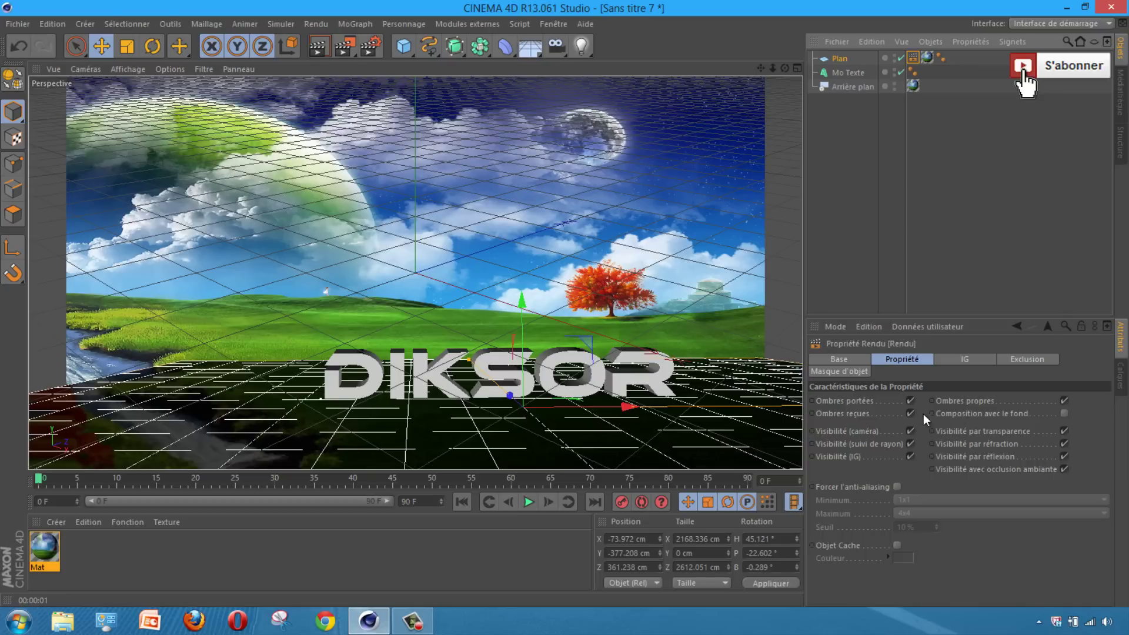
pyautogui.click(1063, 413)
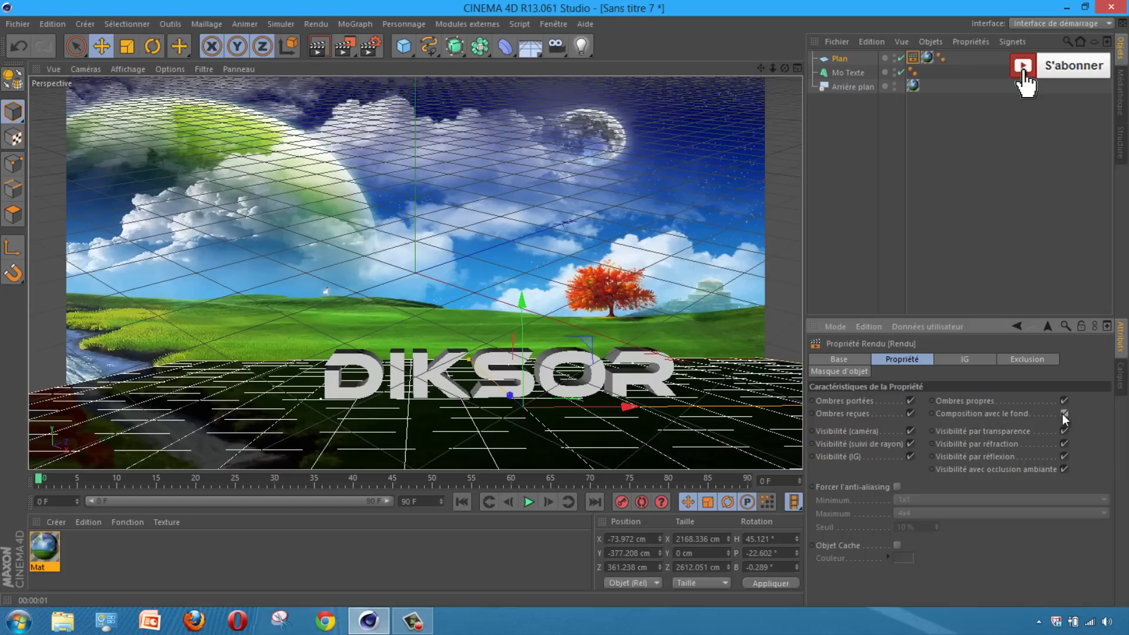
pyautogui.click(315, 47)
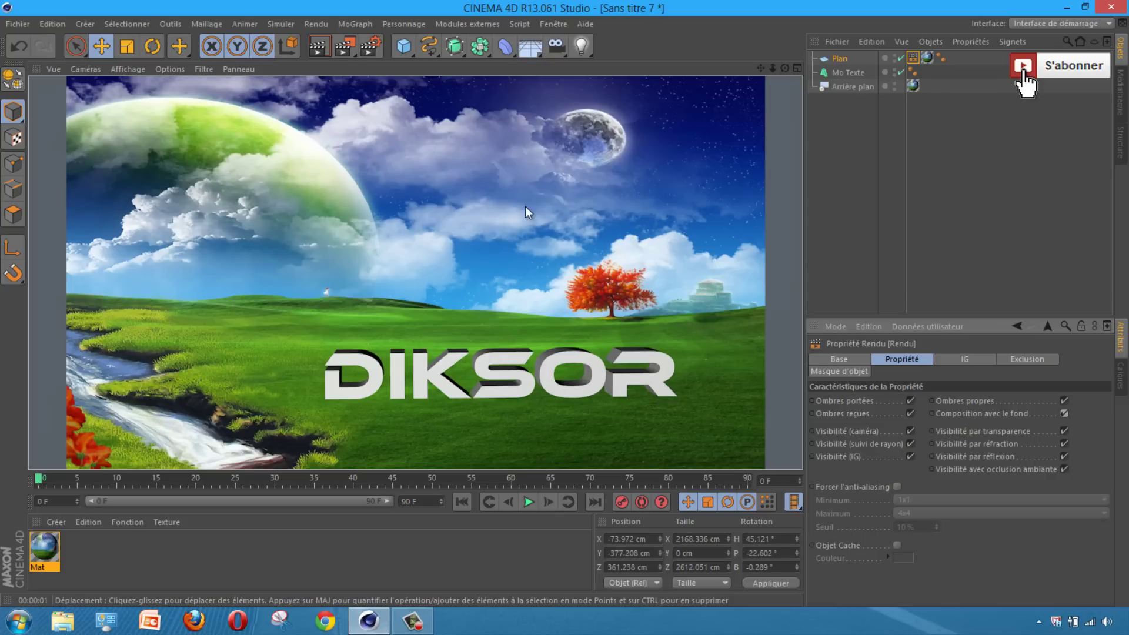
# - Add a light and move it up and right above the DIKSOR text
pyautogui.click(580, 47)
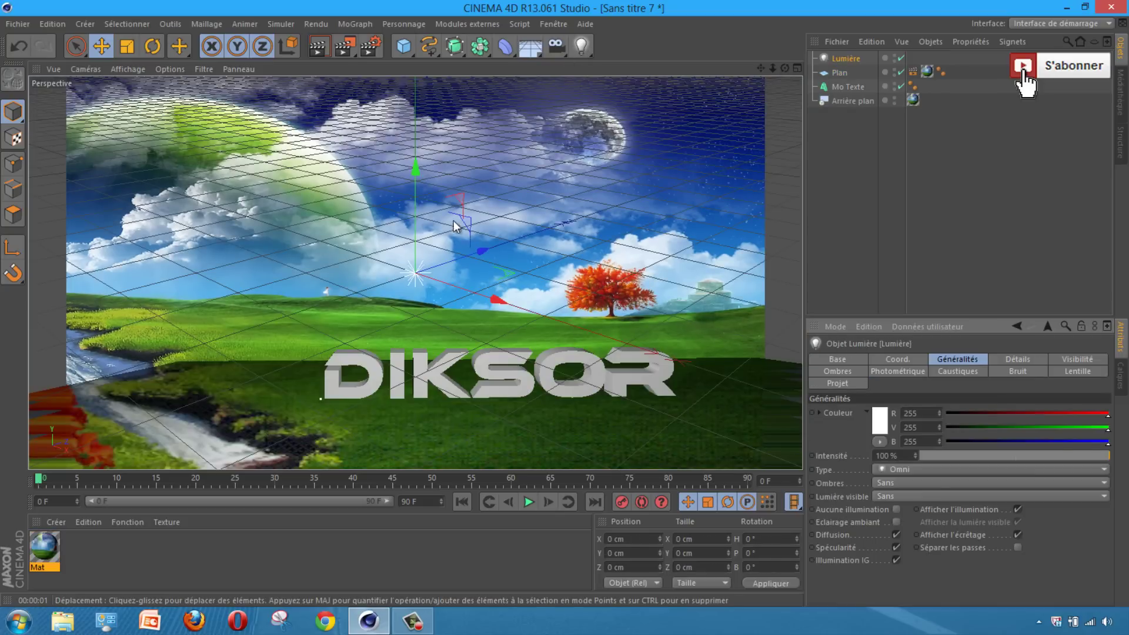
pyautogui.moveTo(436, 280)
pyautogui.mouseDown()
pyautogui.moveTo(527, 313)
pyautogui.moveTo(475, 263)
pyautogui.mouseUp()
pyautogui.click(474, 267)
pyautogui.click(447, 286)
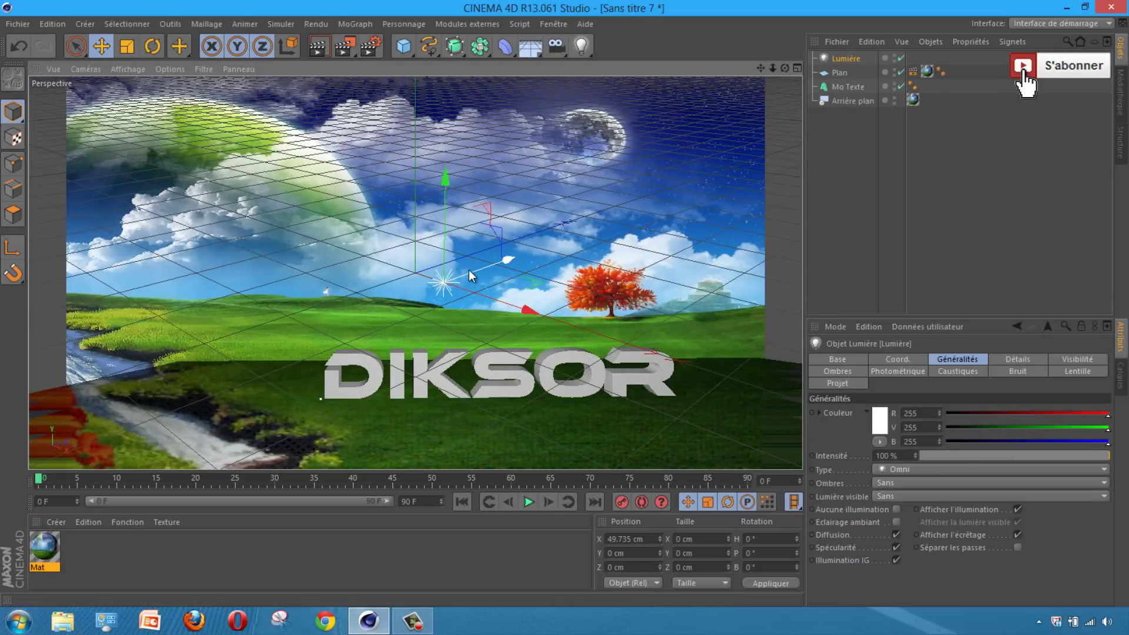
pyautogui.moveTo(544, 243)
pyautogui.mouseDown()
pyautogui.moveTo(581, 270)
pyautogui.moveTo(558, 265)
pyautogui.mouseUp()
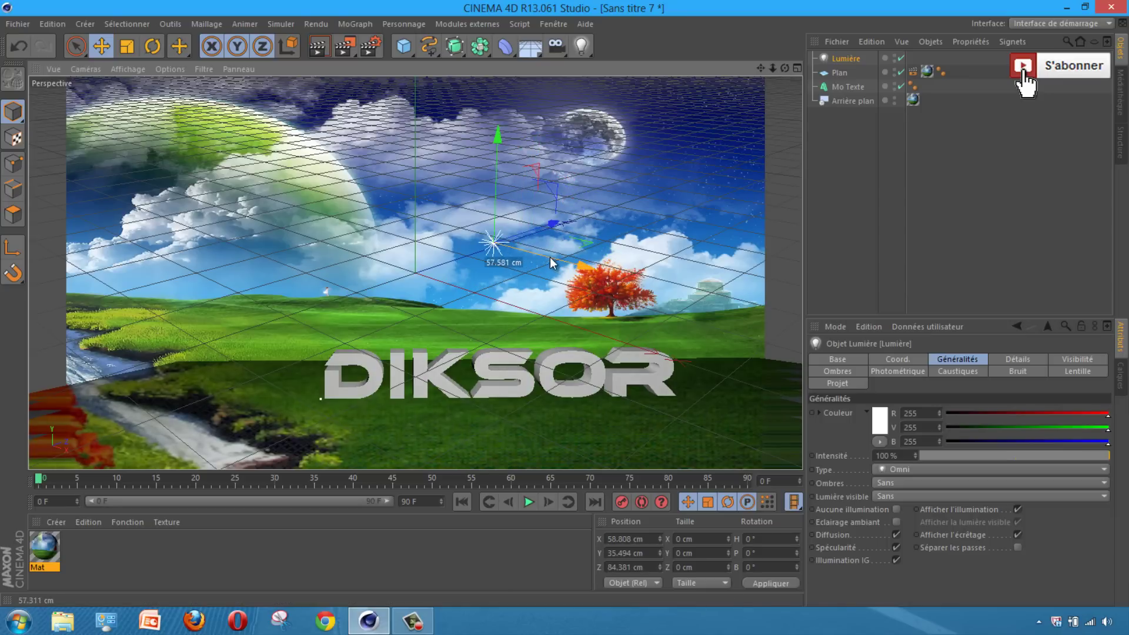
# - Set the light's shadows to 'Masques d'ombres (ombres diffuses)' and render the view
pyautogui.click(844, 58)
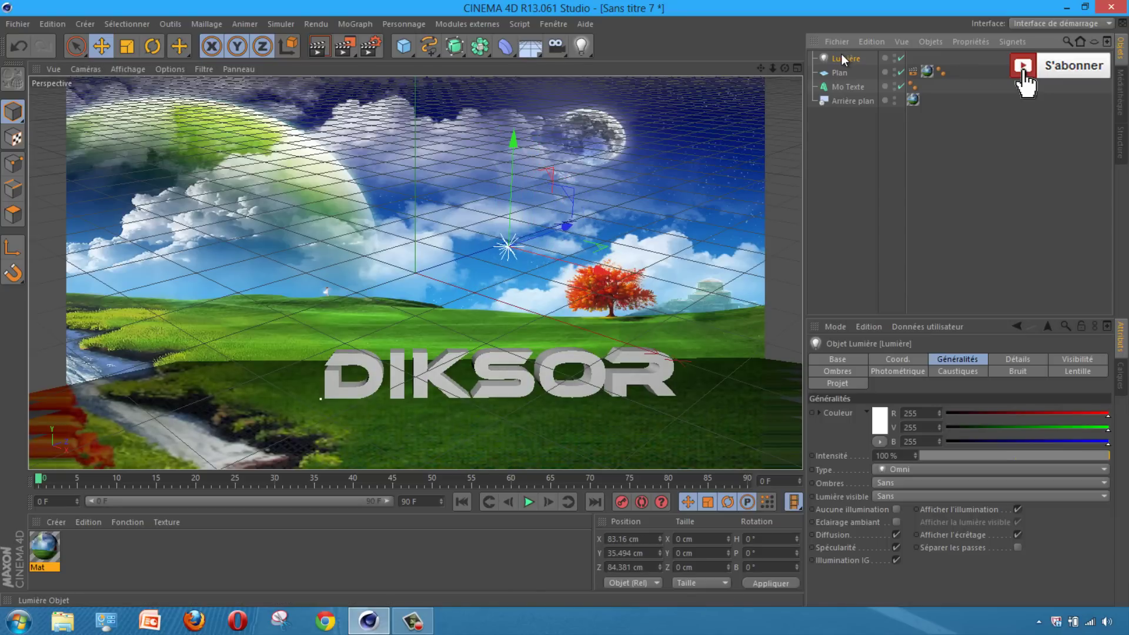
pyautogui.click(904, 482)
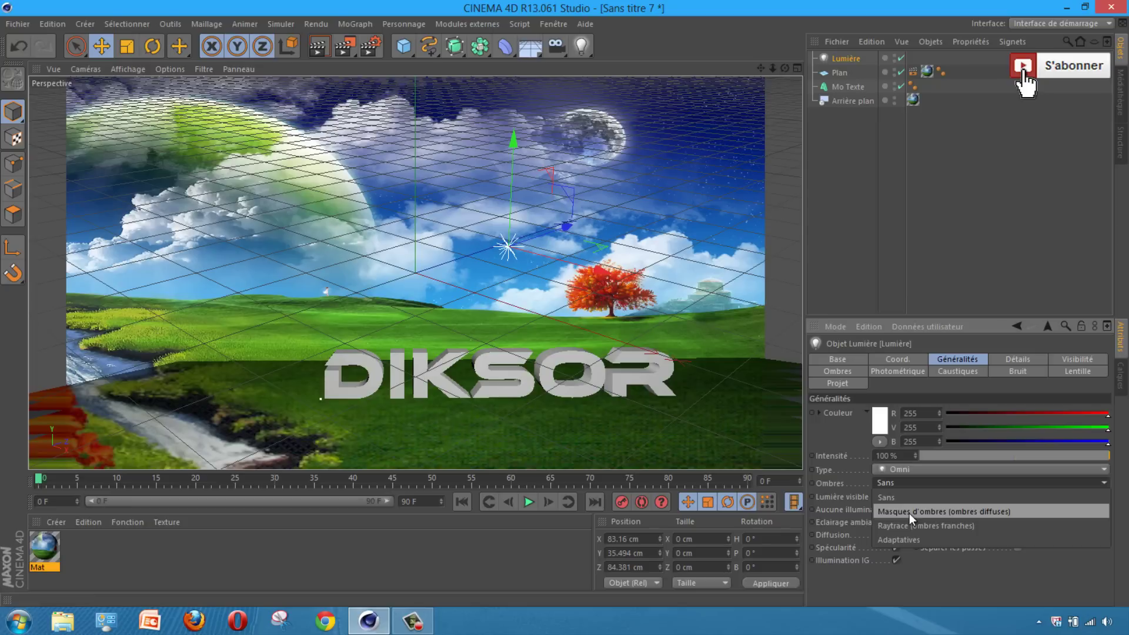
pyautogui.click(909, 514)
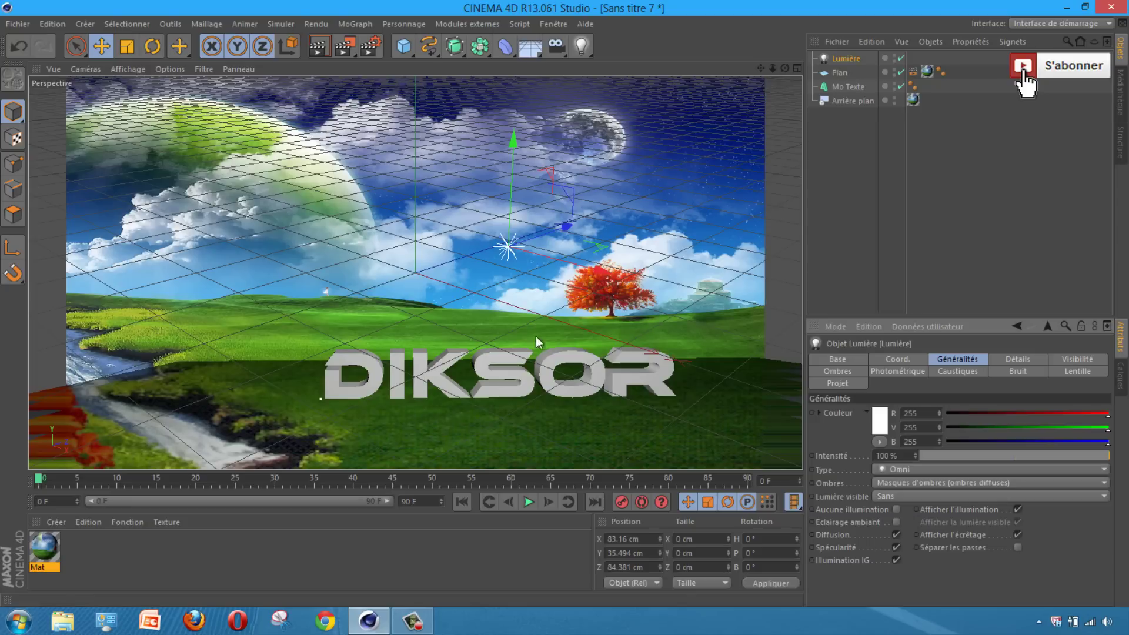
pyautogui.click(321, 51)
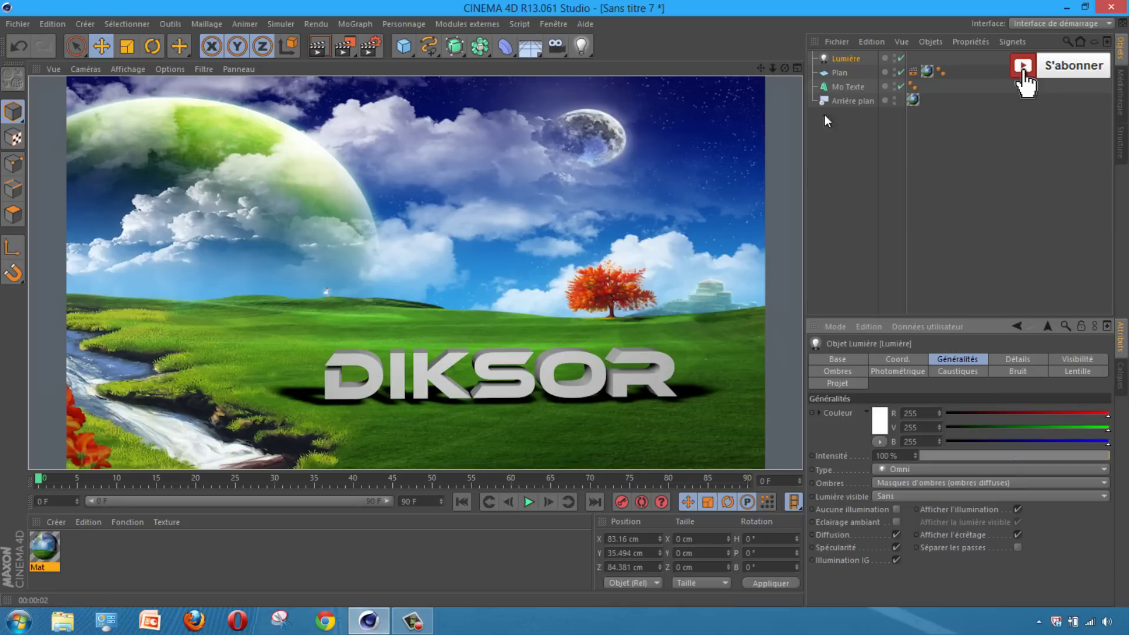
# - Lower the DIKSOR text slightly on Y and create a new material, Mat.1
pyautogui.click(837, 86)
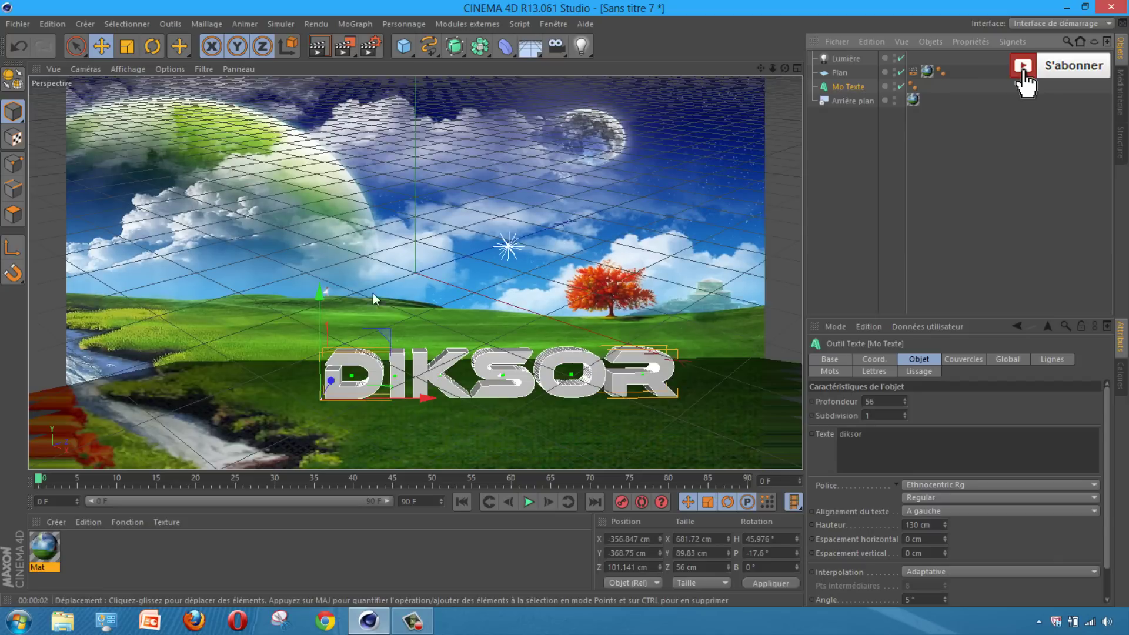
pyautogui.moveTo(318, 292); pyautogui.dragTo(318, 298)
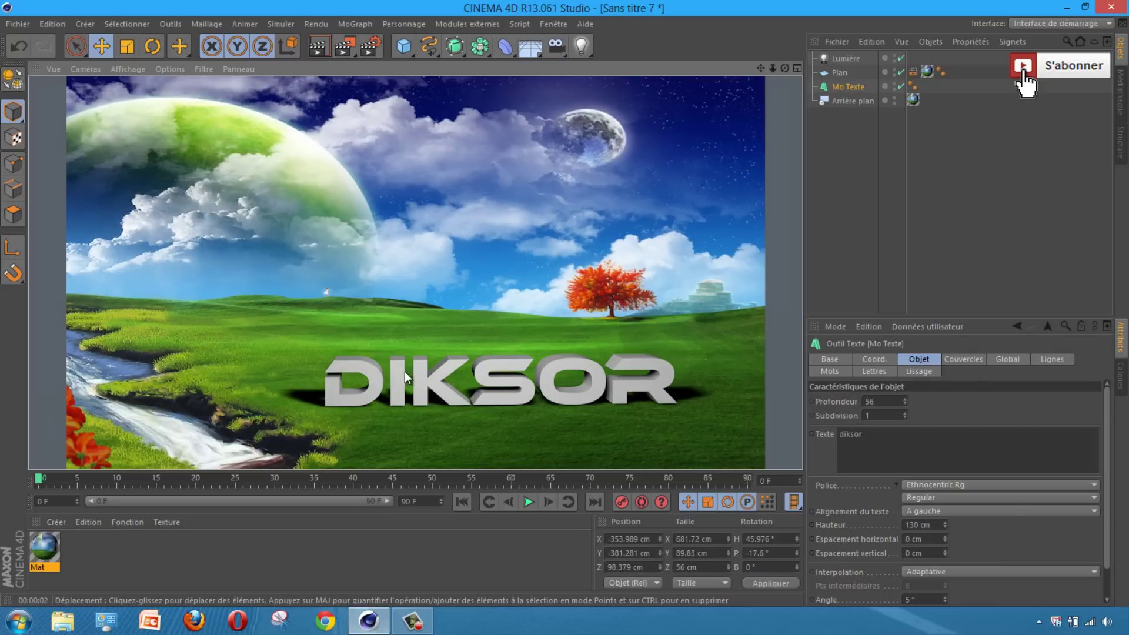
pyautogui.doubleClick(106, 552)
pyautogui.doubleClick(46, 551)
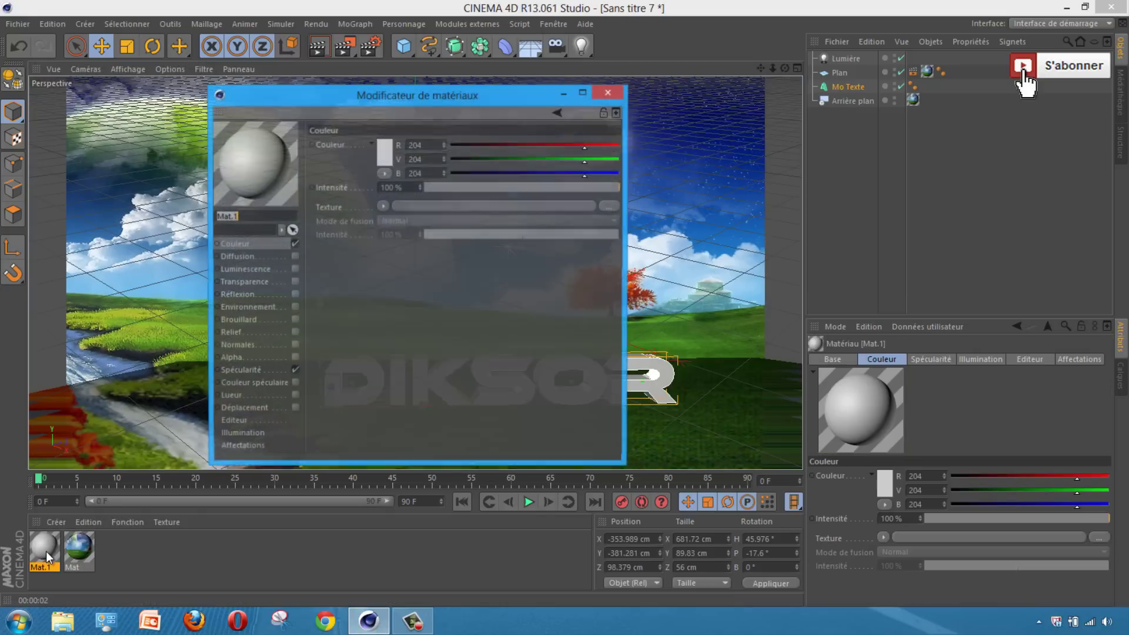
# - Set Mat.1's colour to green (R0 V169 B8) and apply it to the DIKSOR text
pyautogui.click(387, 152)
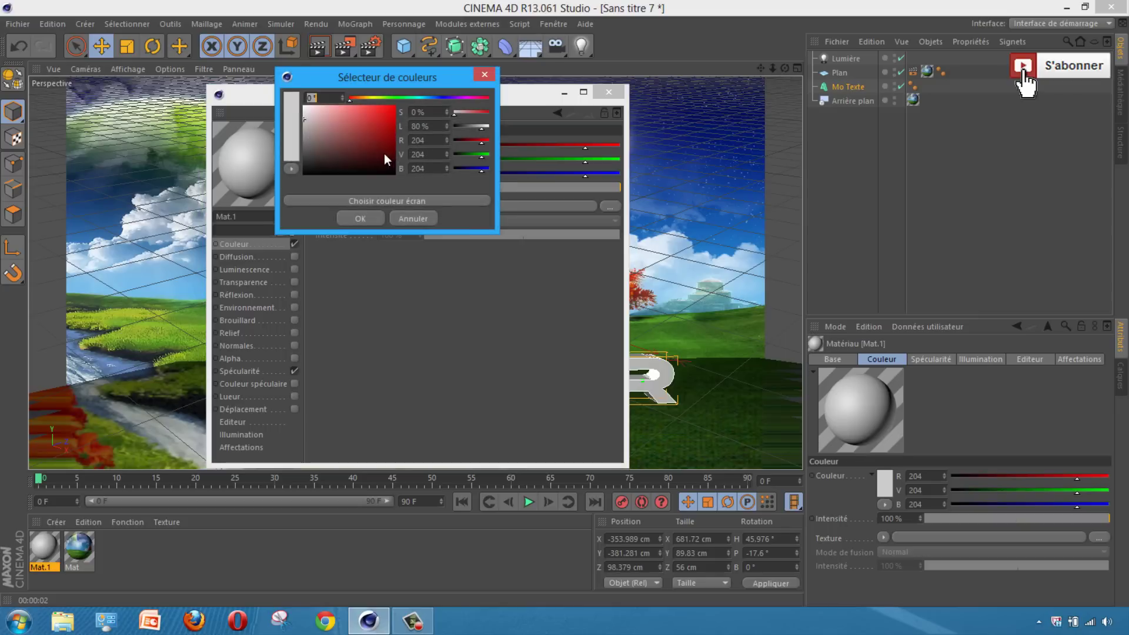
pyautogui.click(383, 97)
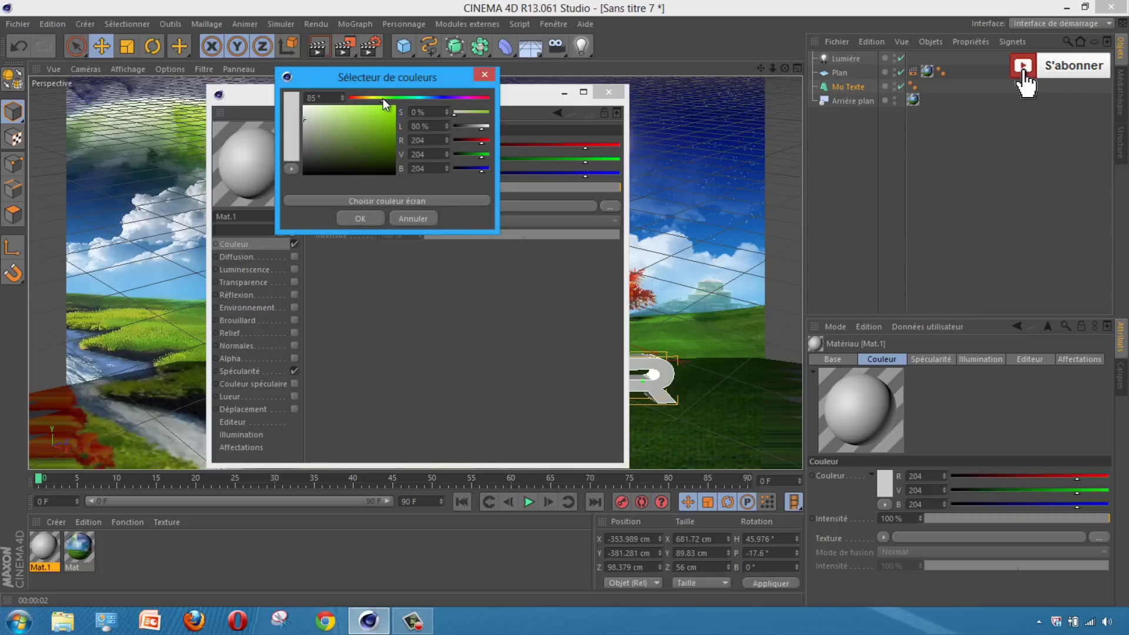
pyautogui.moveTo(386, 98); pyautogui.dragTo(401, 127)
pyautogui.click(375, 216)
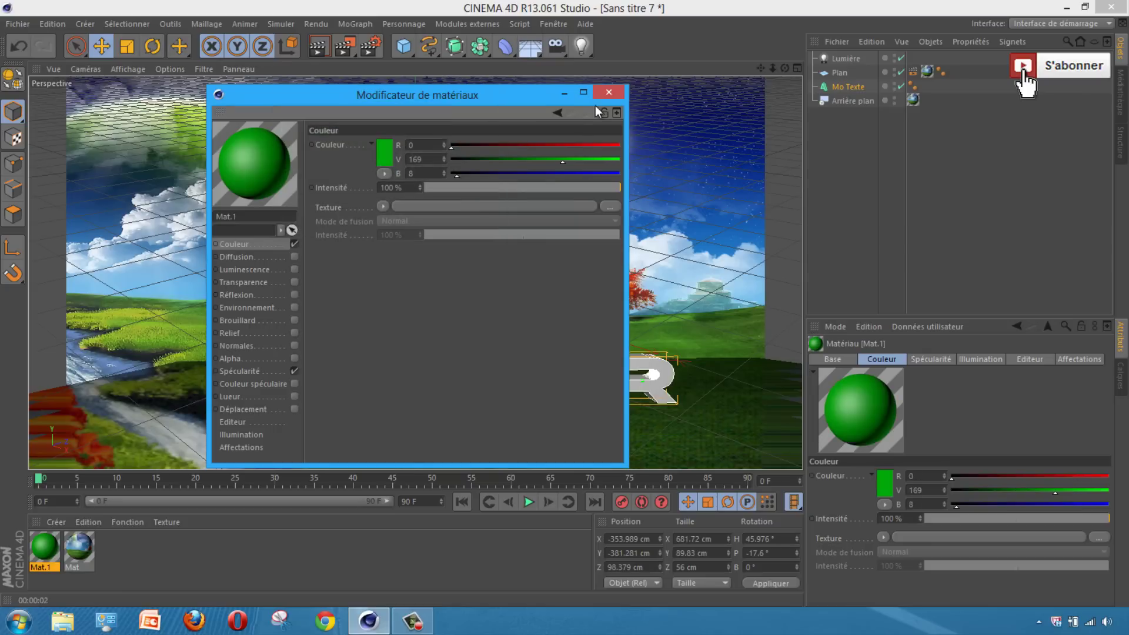
pyautogui.click(609, 93)
pyautogui.moveTo(41, 548); pyautogui.dragTo(847, 96)
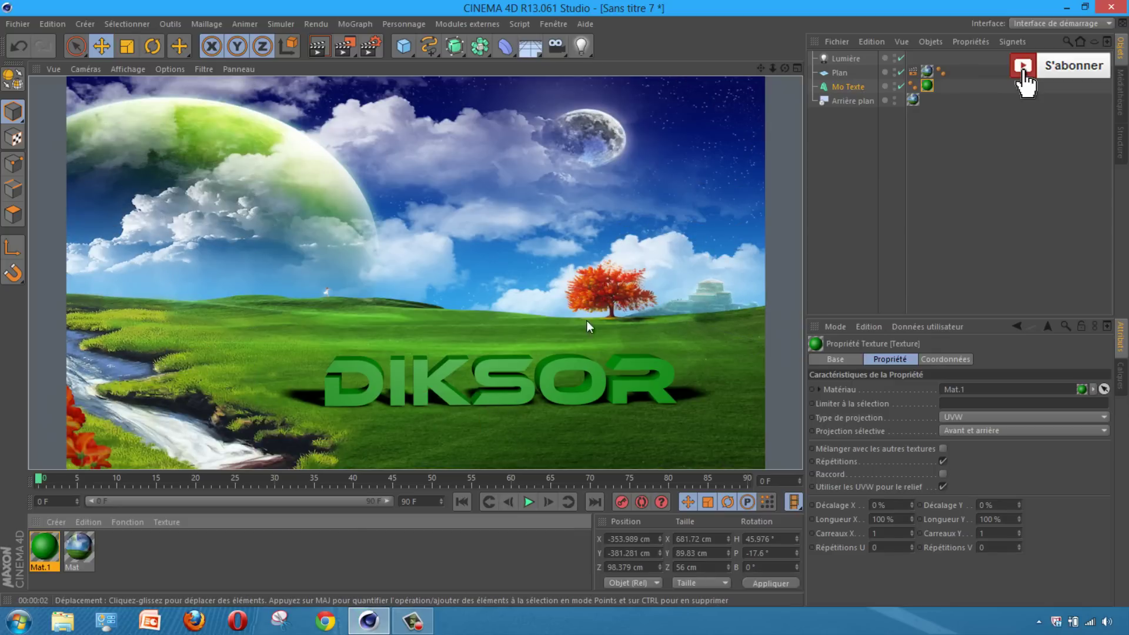
# - Move the light back along Z and left along X
pyautogui.click(842, 59)
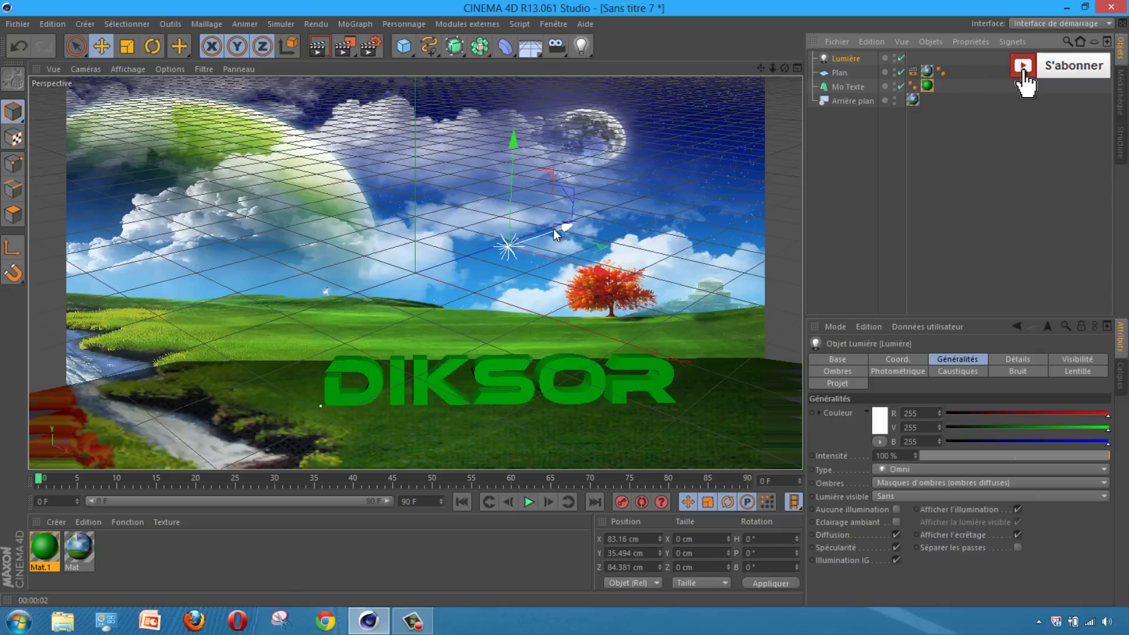
pyautogui.moveTo(555, 234); pyautogui.dragTo(395, 288)
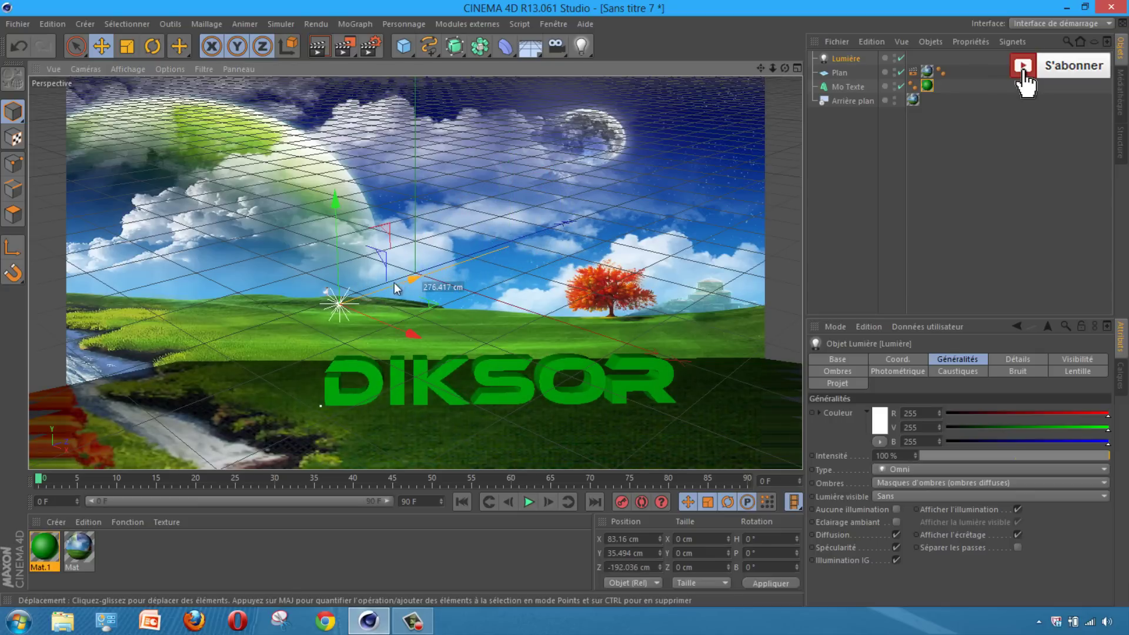
pyautogui.moveTo(412, 333); pyautogui.dragTo(354, 309)
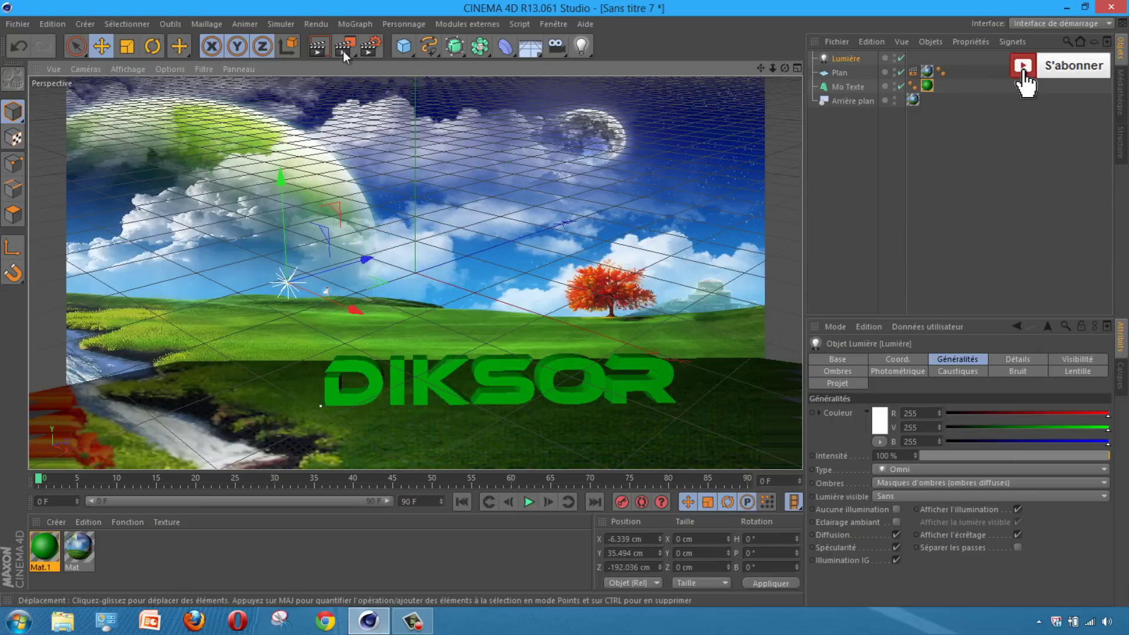
# - Preview the new lighting, then render the final image over fond d'écran tuto.png
pyautogui.click(318, 46)
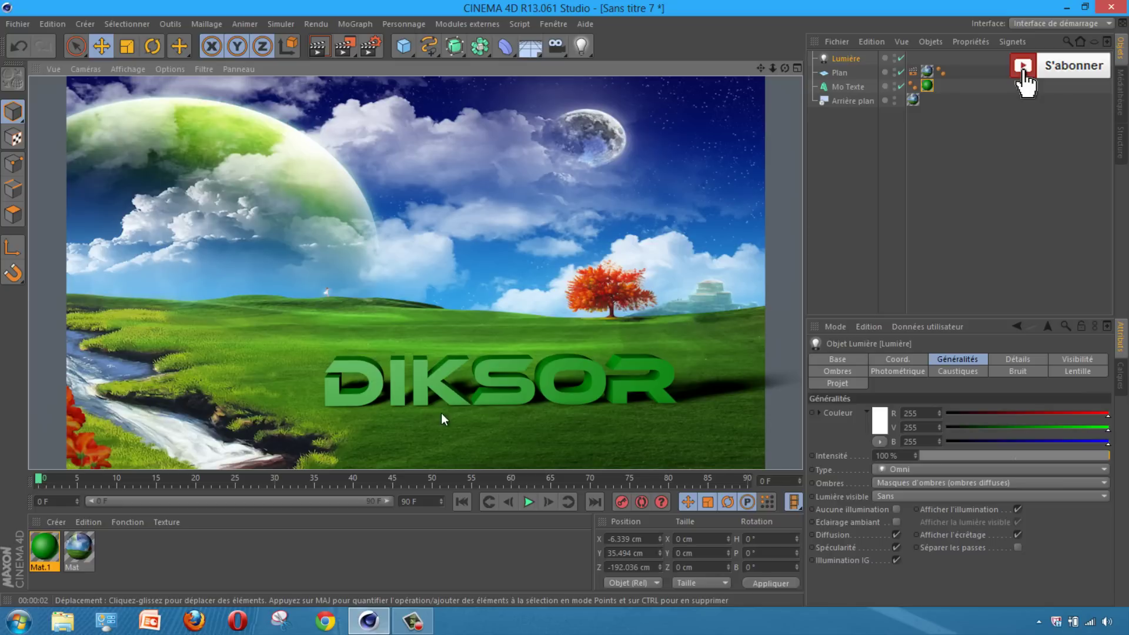
pyautogui.click(347, 47)
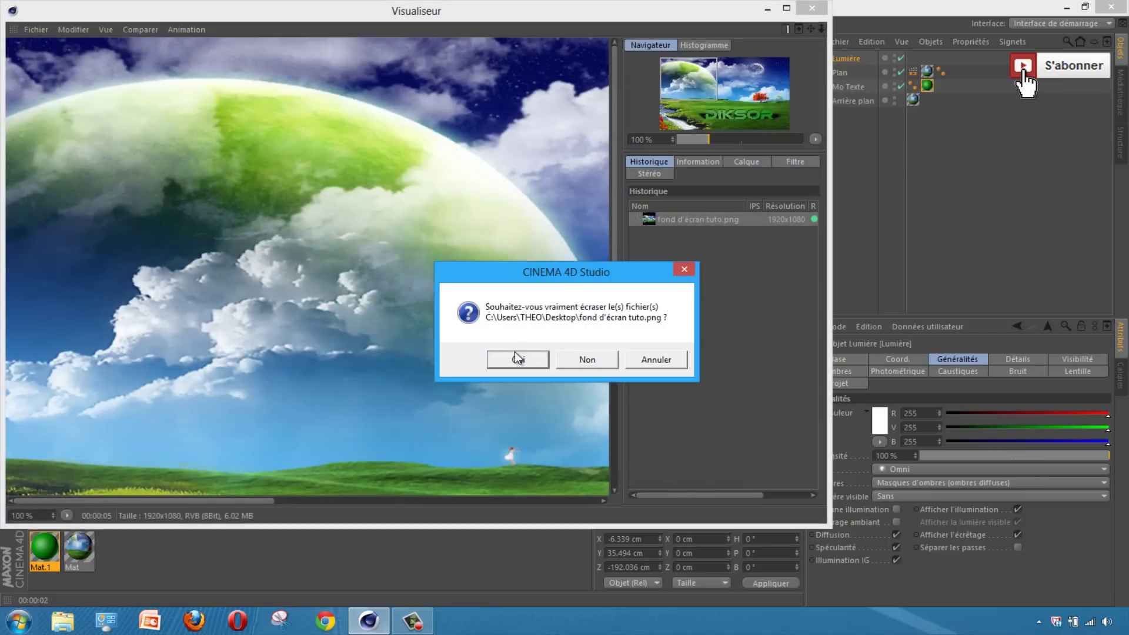
pyautogui.click(516, 358)
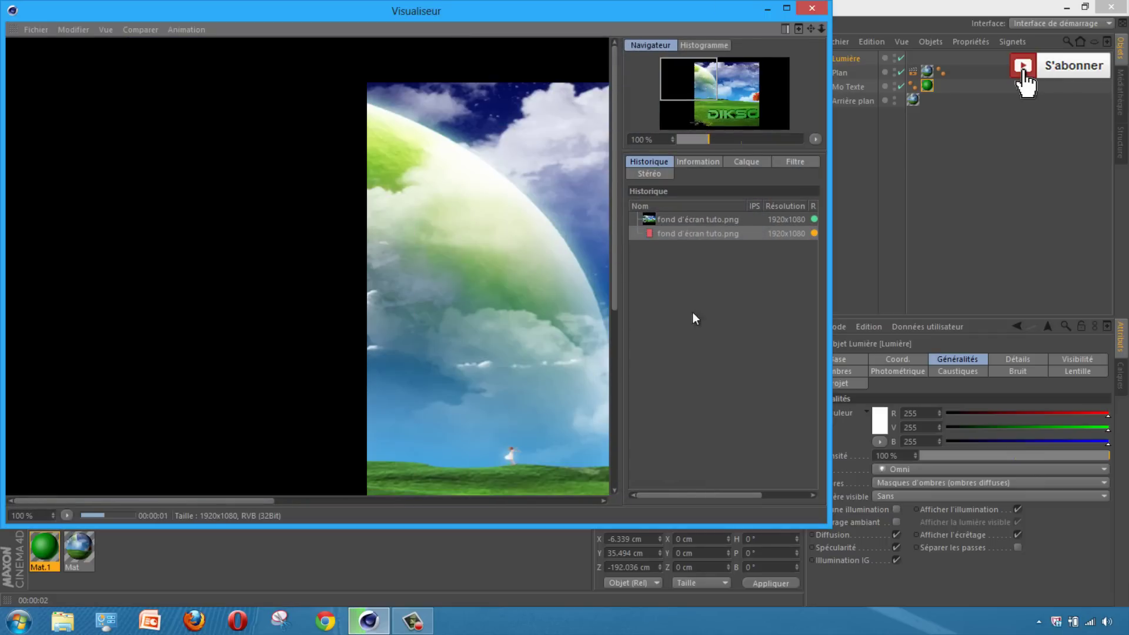